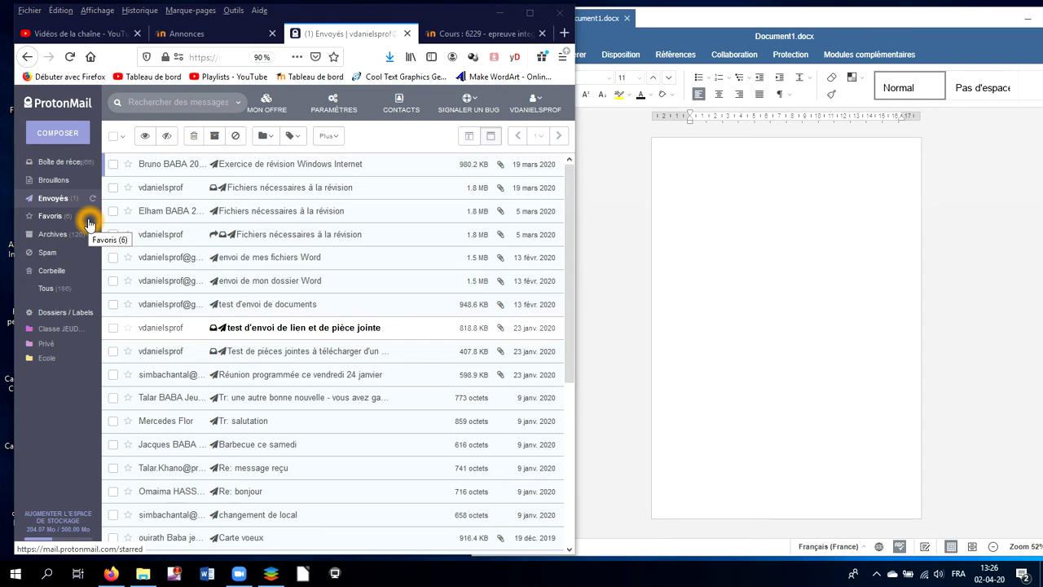
Go to the Envoyés folder and open the sent message 'Exercice de révision Windows Internet'
left_click(66, 162)
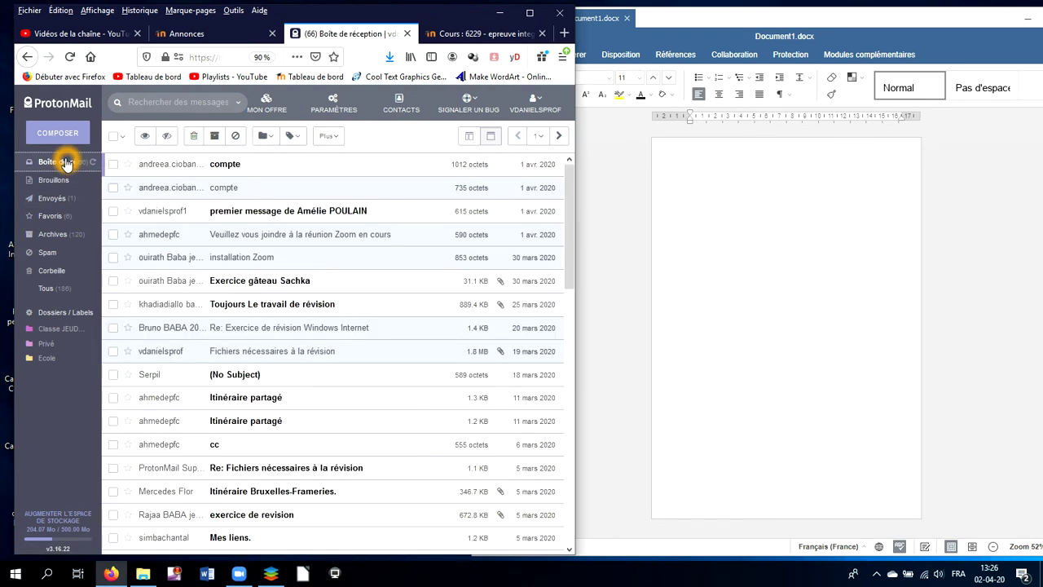
left_click(57, 199)
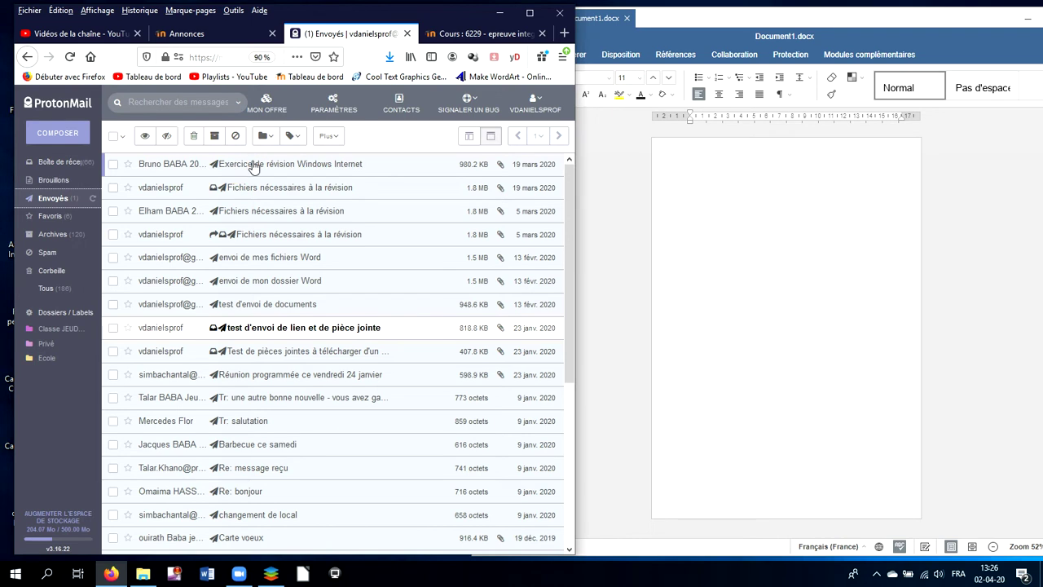
left_click(289, 168)
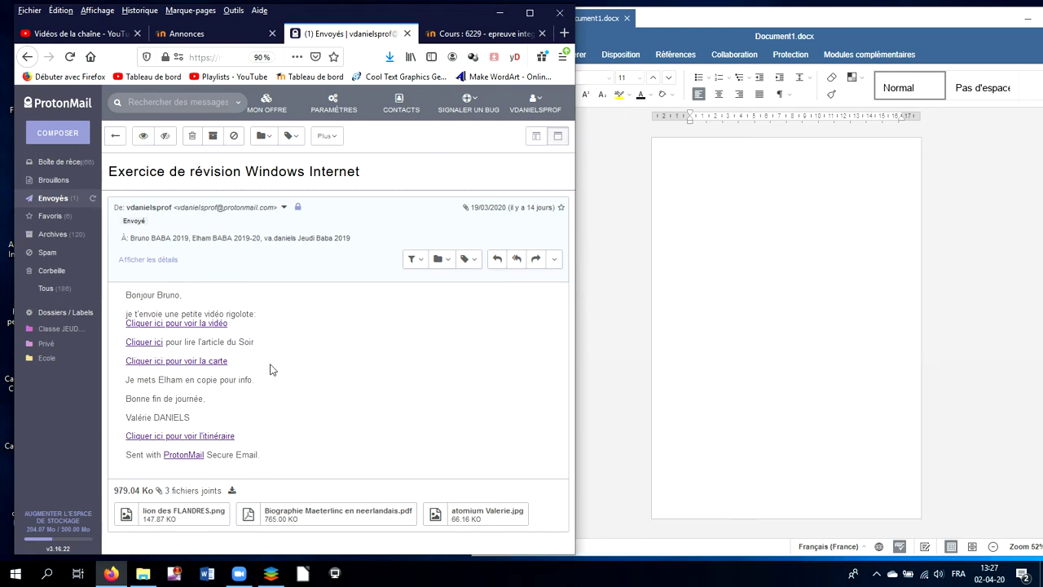
left_click(186, 326)
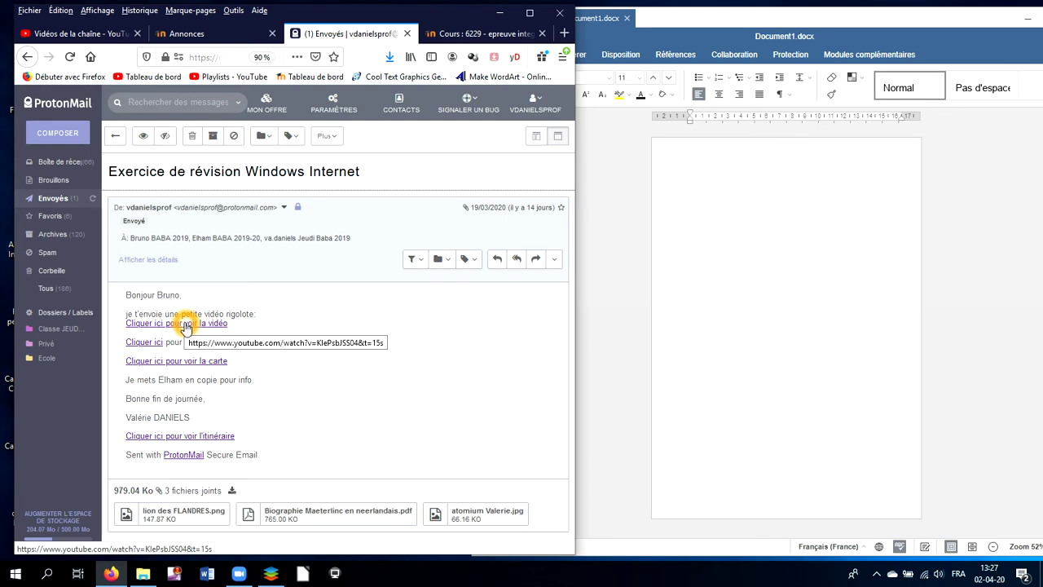
right_click(186, 326)
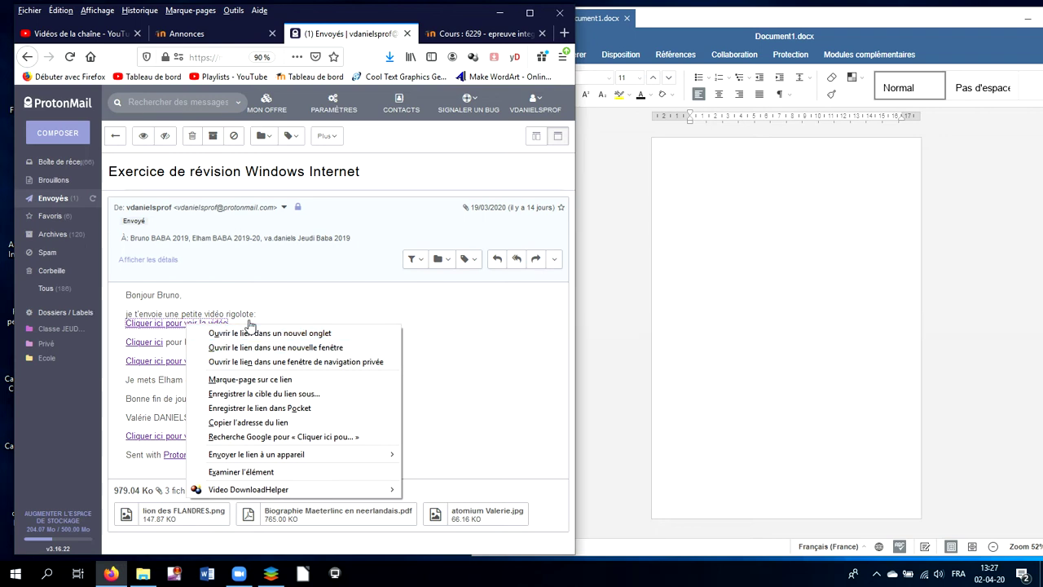
left_click(291, 316)
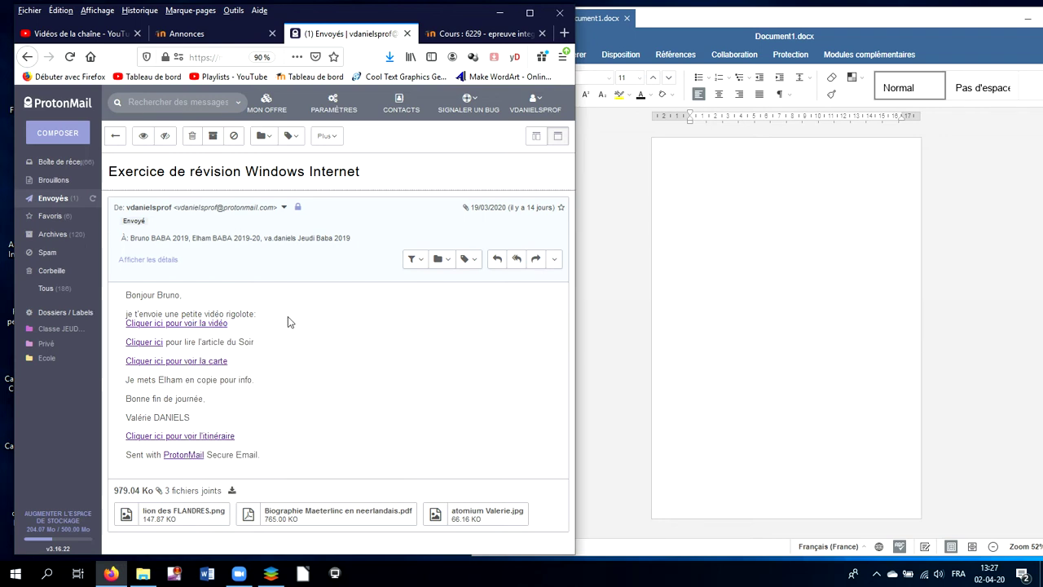
left_click(190, 515)
left_click(464, 523)
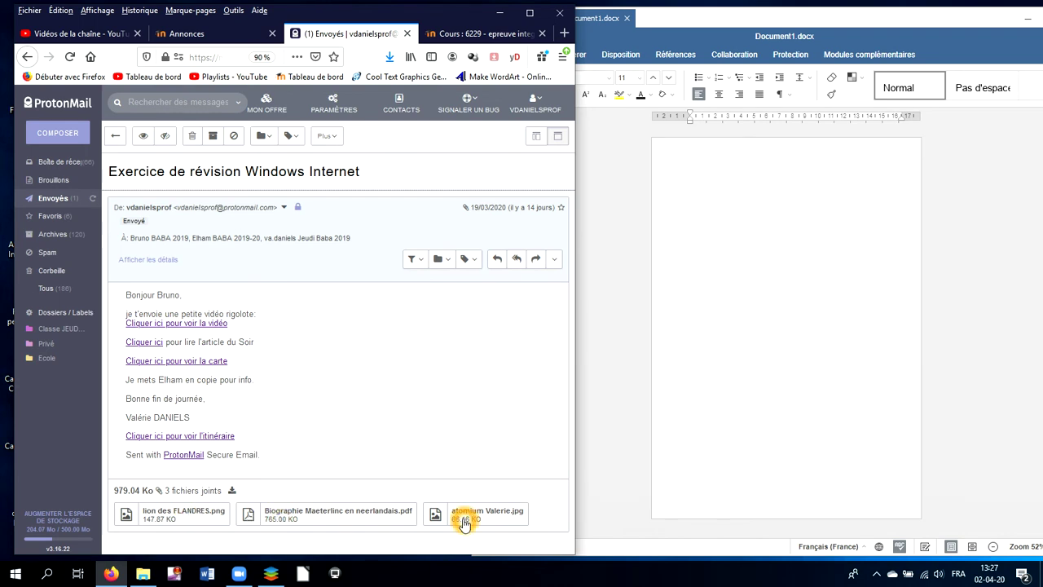
left_click(238, 276)
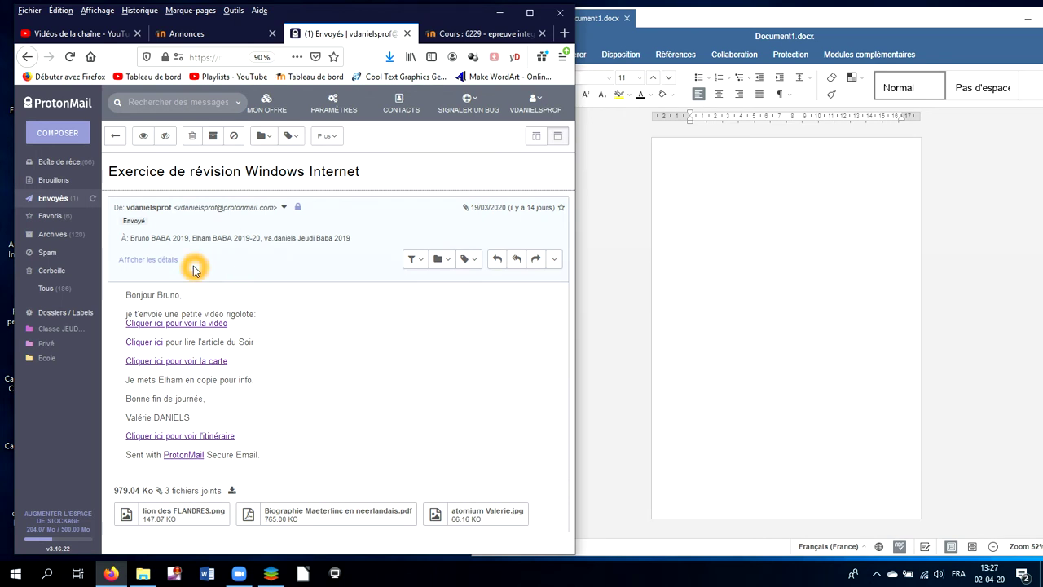
Show and hide the message header details, return to the Envoyés list, and launch a screen snip
left_click(164, 264)
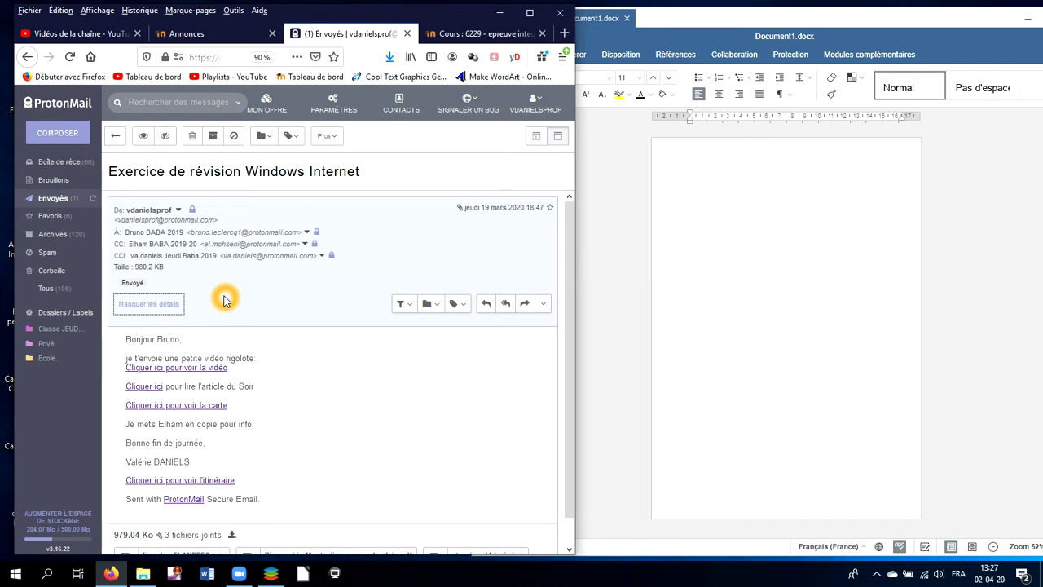
left_click(174, 306)
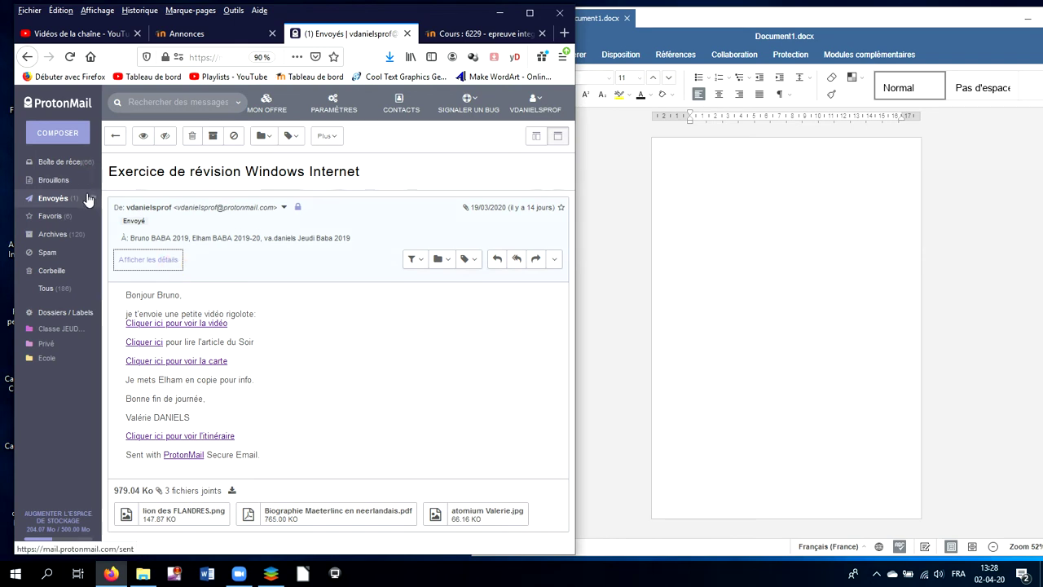
left_click(58, 198)
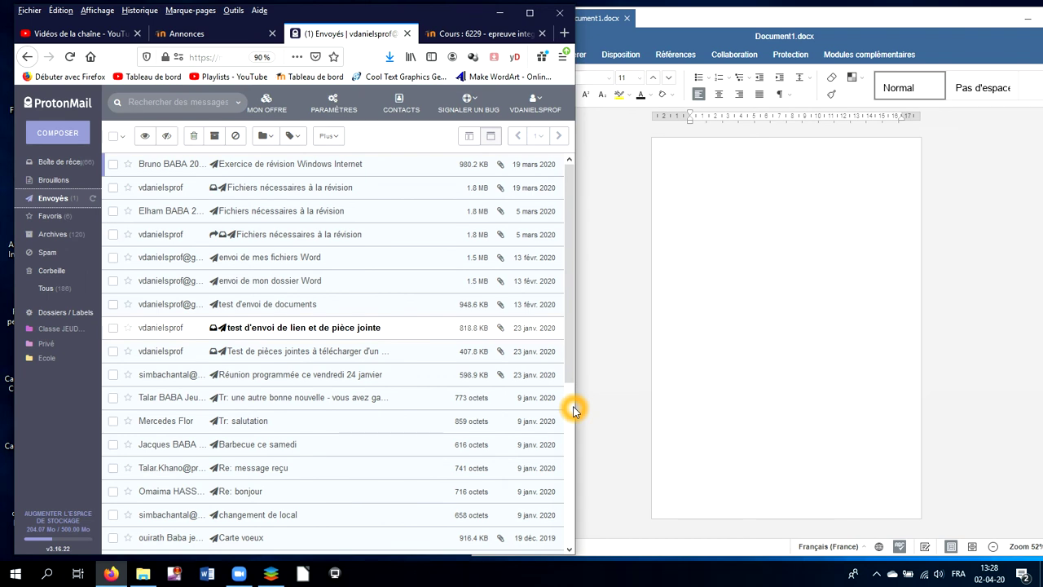
left_click(386, 444)
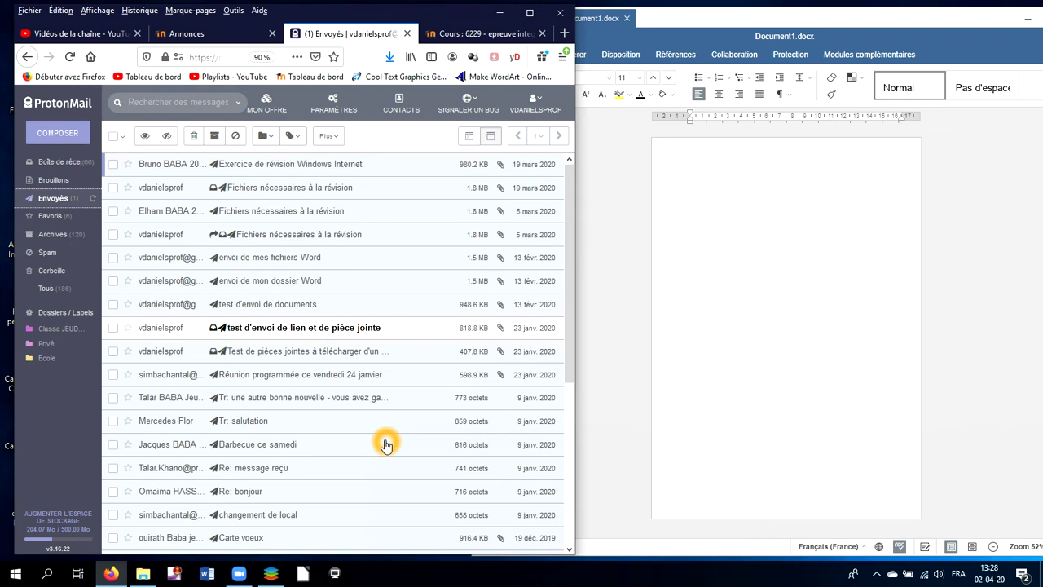
key("super+shift+s")
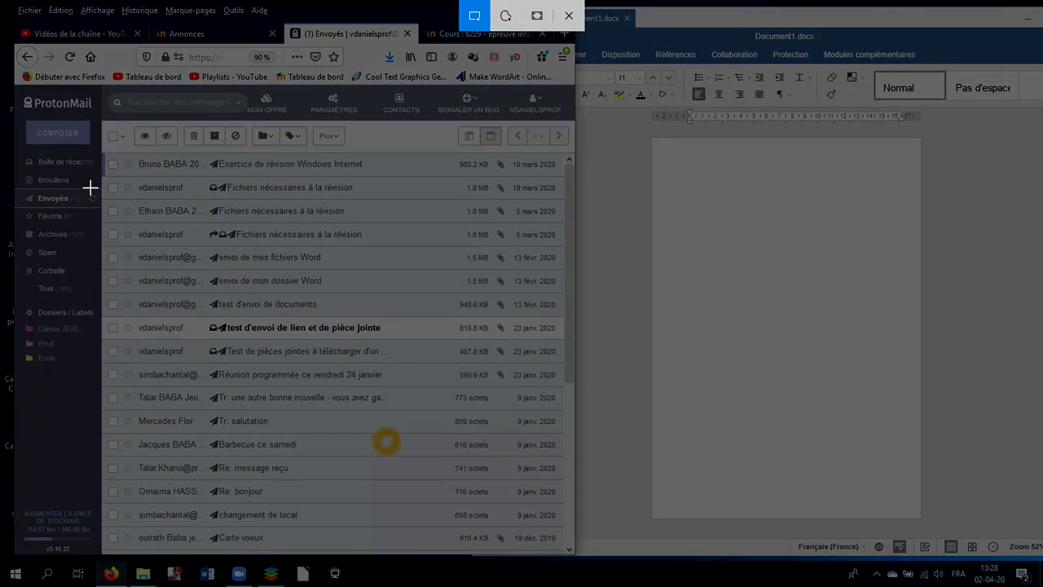
Snip the mail window showing the sent list, then bring the blank Document1.docx forward
mouse_move(14, 17)
left_mouse_down()
mouse_move(149, 290)
mouse_move(300, 439)
mouse_move(525, 498)
mouse_move(576, 531)
mouse_move(575, 546)
left_mouse_up()
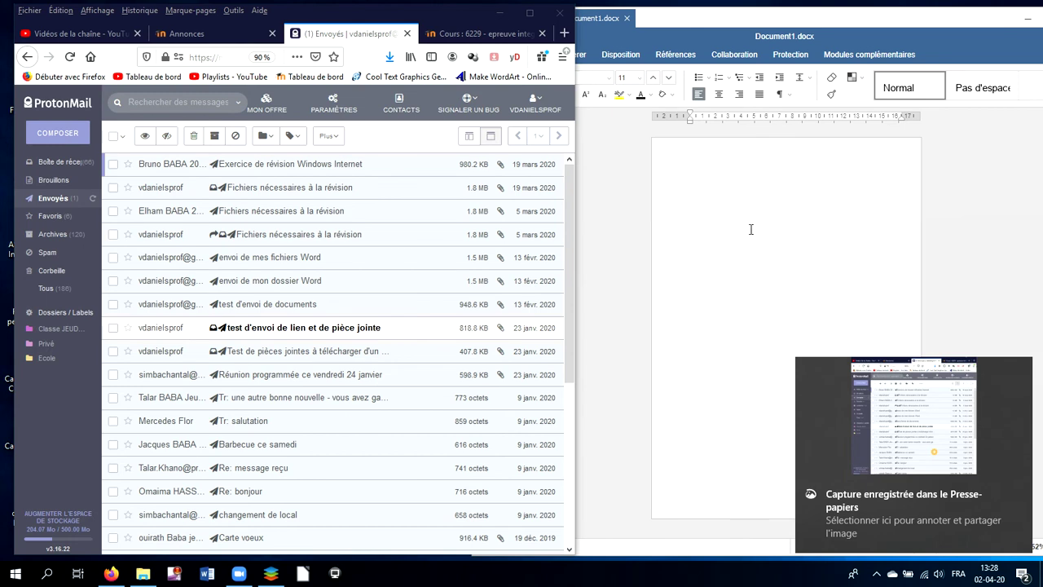
left_click(727, 174)
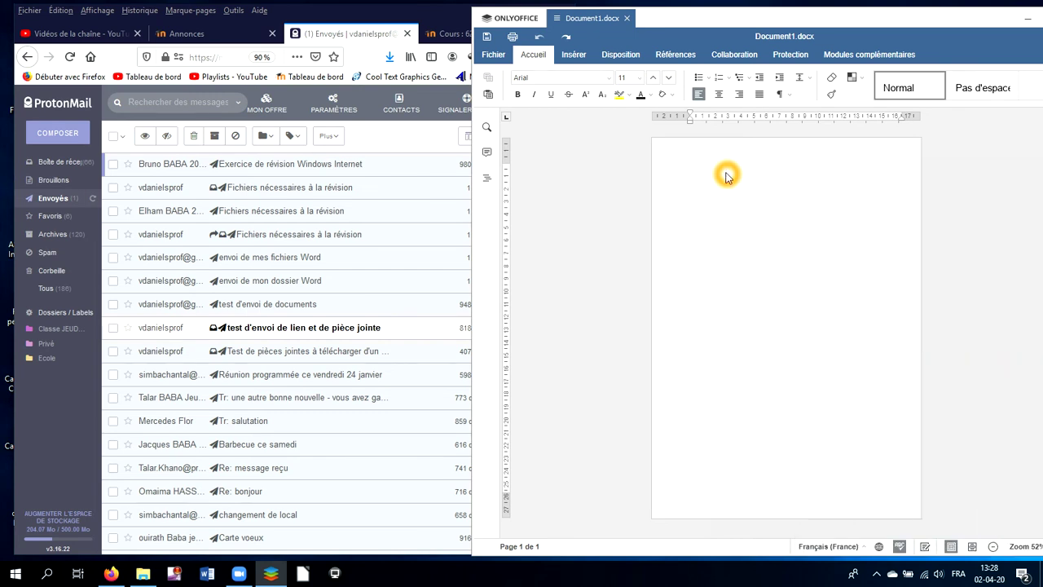
Paste the sent-list screenshot, shift it left onto the page and stretch it taller
key("ctrl+v")
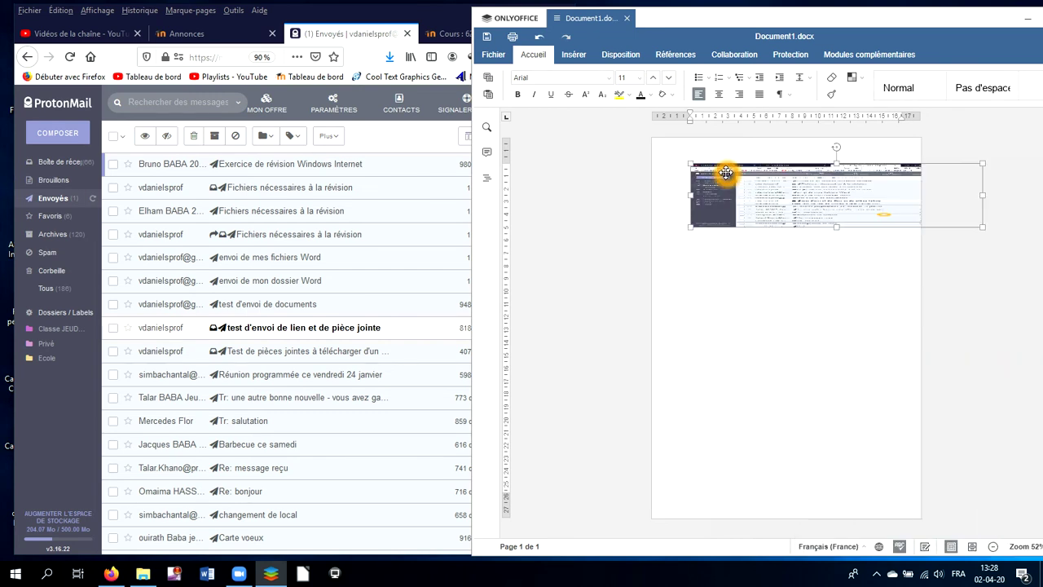
left_click(966, 198)
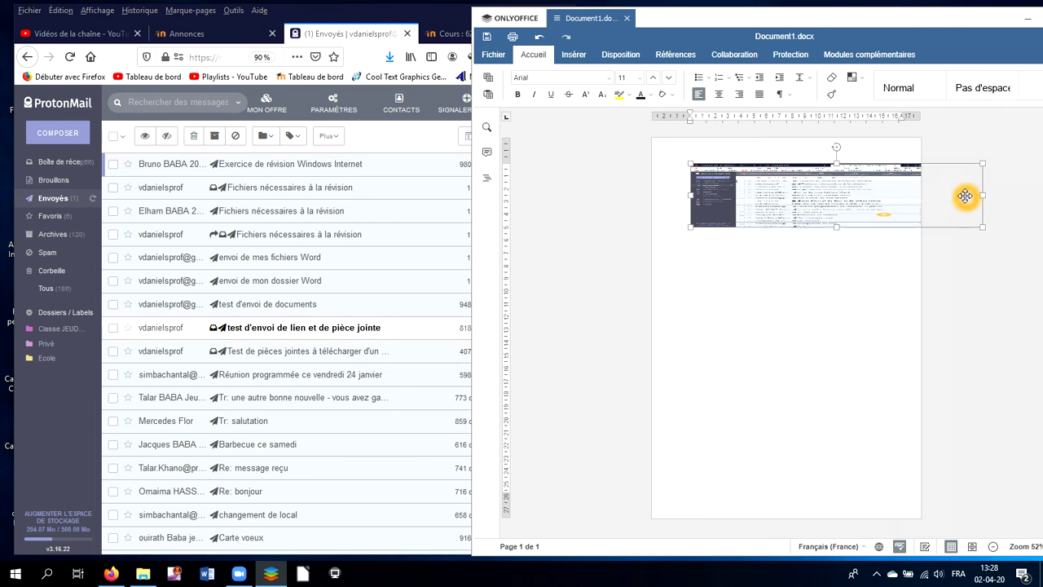
left_click_drag(978, 195, 902, 186)
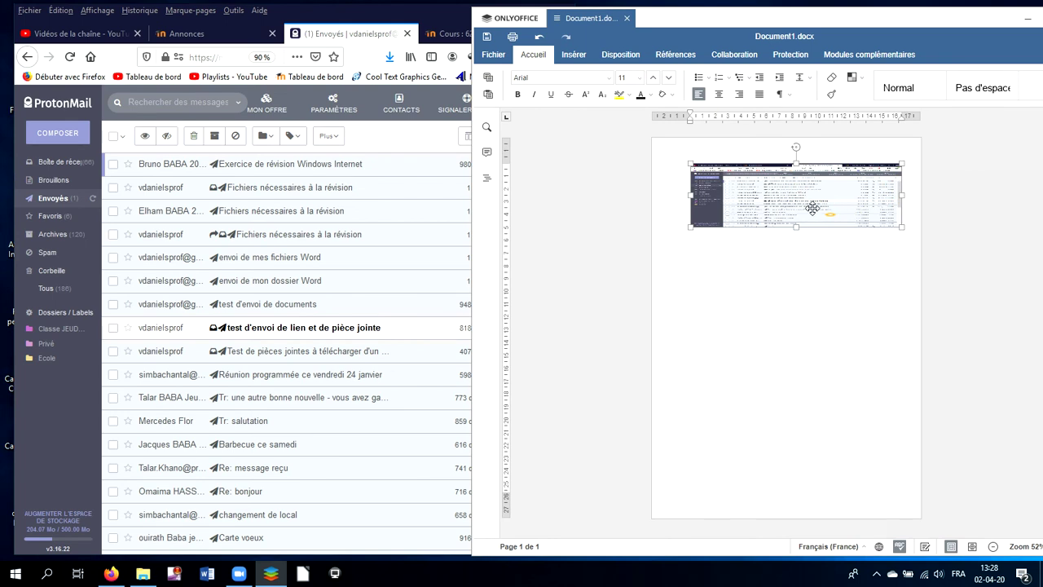
left_click_drag(801, 226, 800, 308)
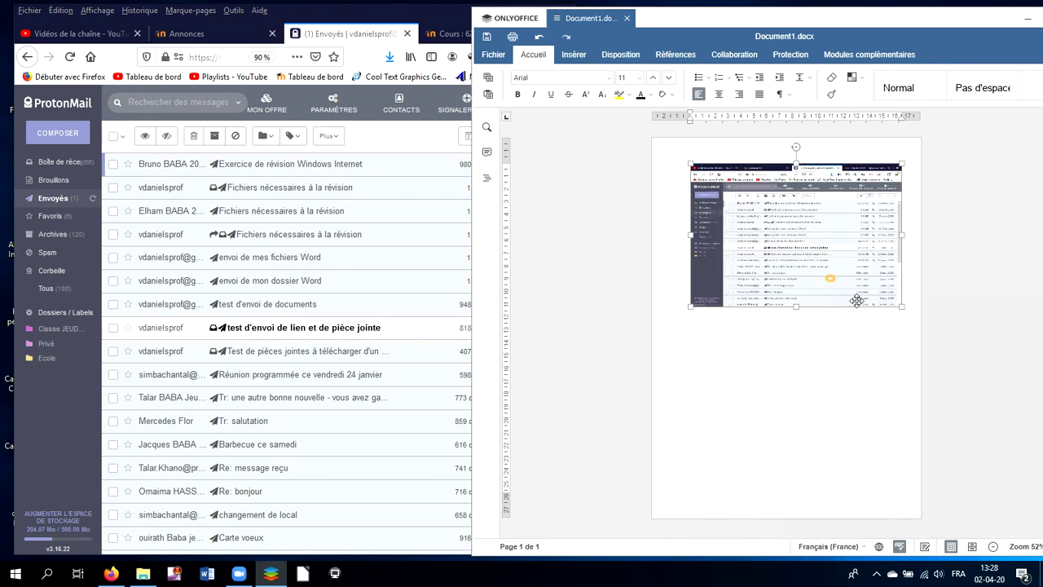
left_click(917, 290)
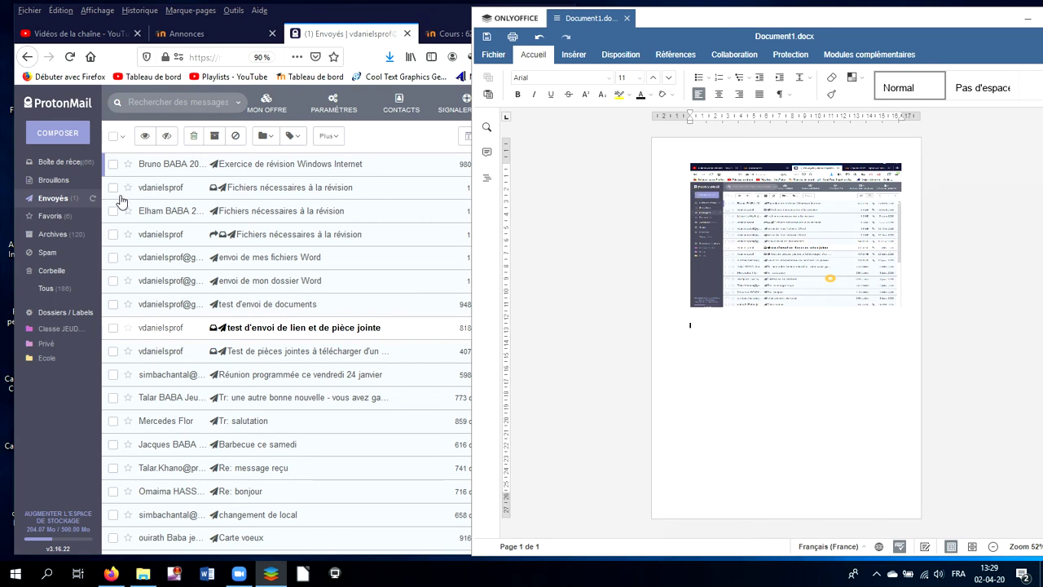
Reopen the 'Exercice de révision Windows Internet' email and expand its full header details
left_click(250, 169)
left_click(249, 165)
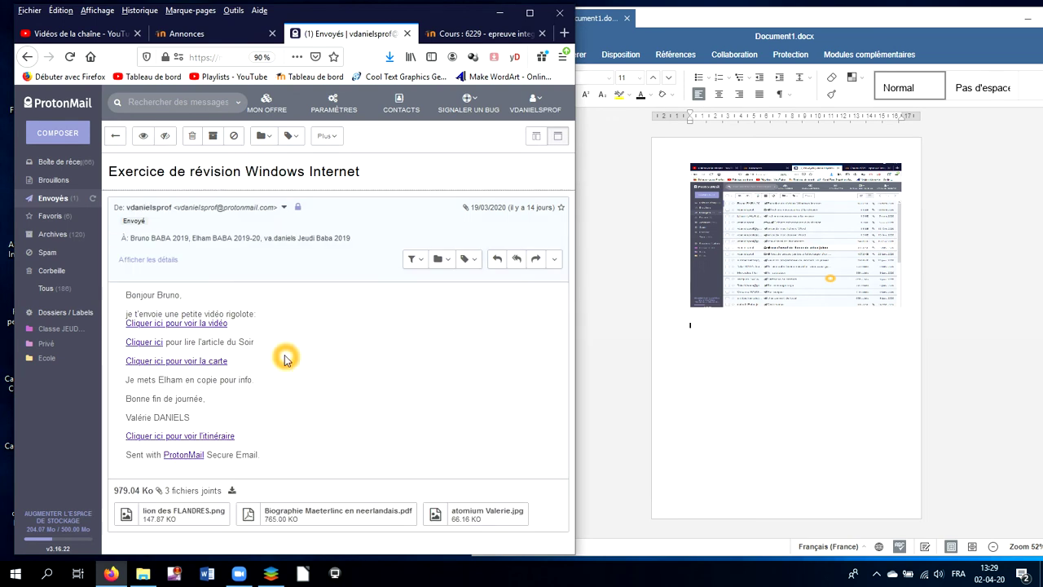
left_click(152, 260)
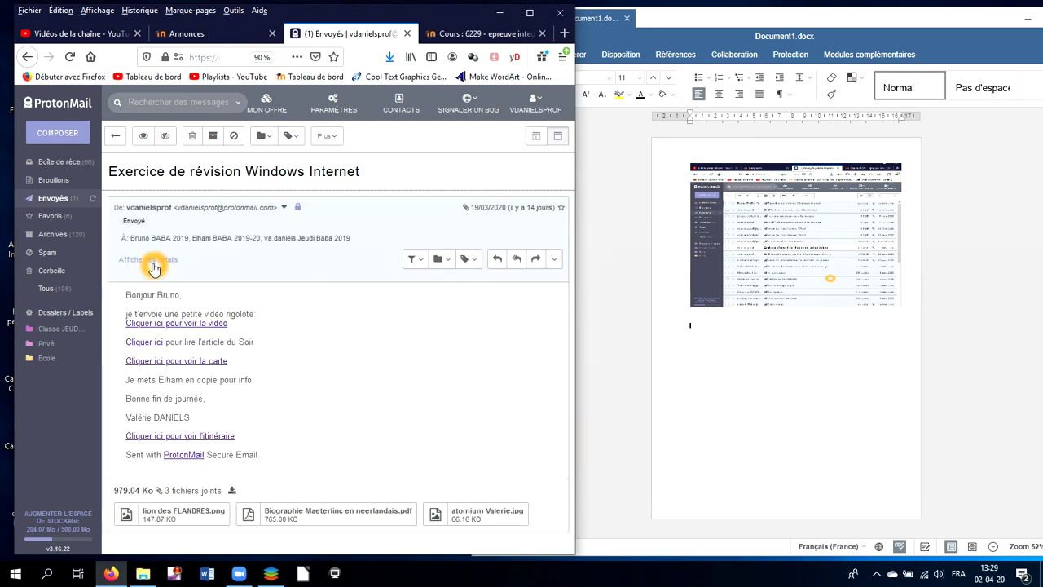
left_click(158, 282)
left_click(139, 243)
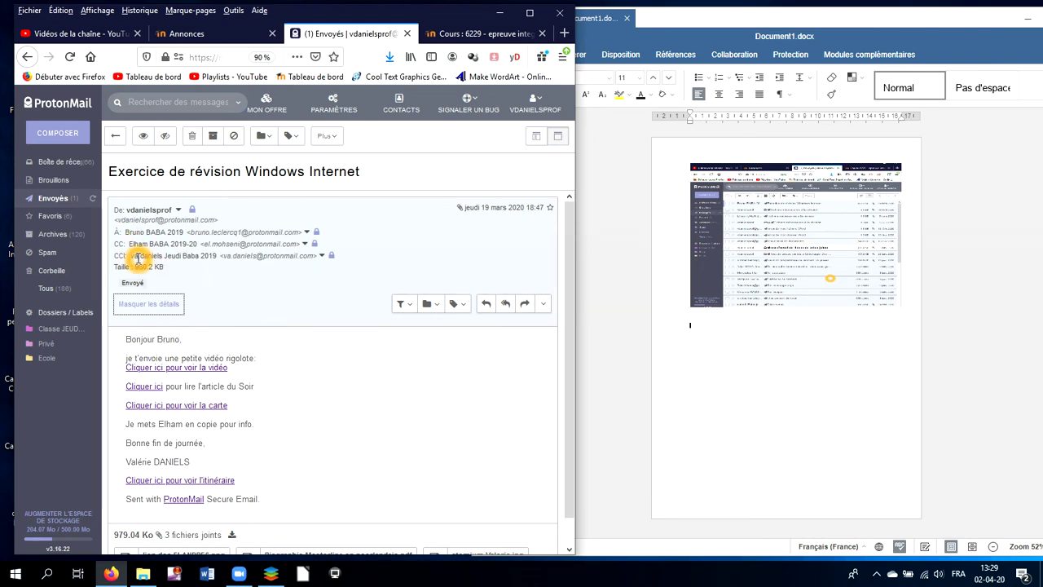
Adjust the open email view so the CC, CCI and size details are visible
left_click(273, 422)
scroll(274, 422, "down", 1)
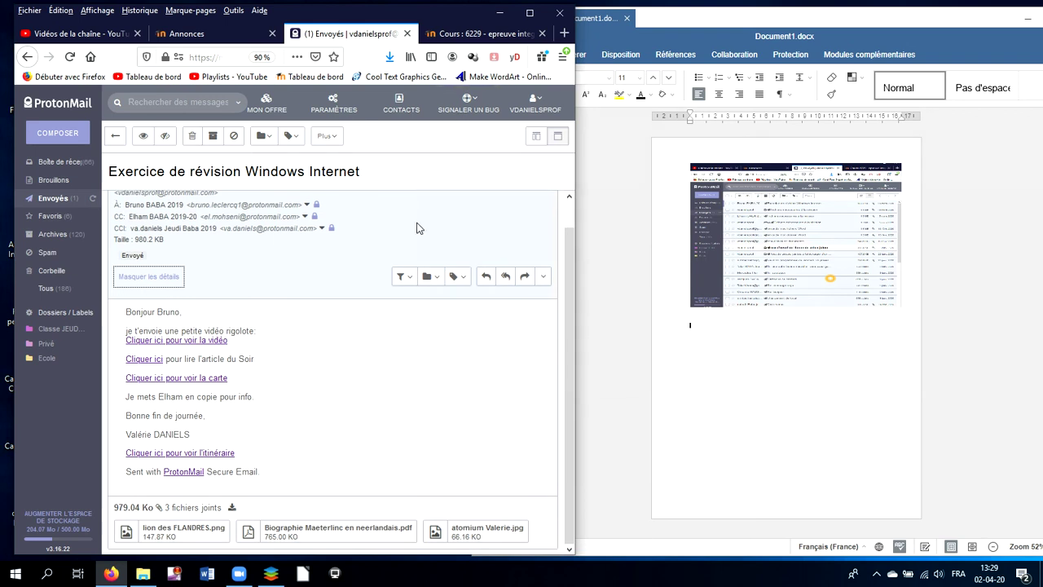
left_click(400, 422)
left_click(140, 210)
left_click(139, 234)
left_click(170, 519)
left_click(445, 17)
left_click(445, 16)
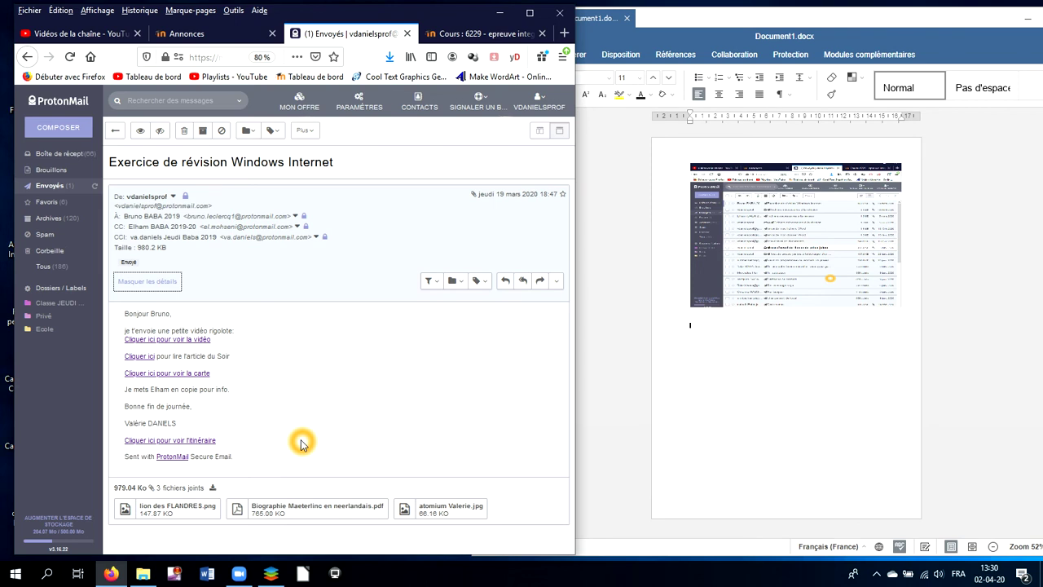
Snip the open email with its full headers to the clipboard
key("super+shift+s")
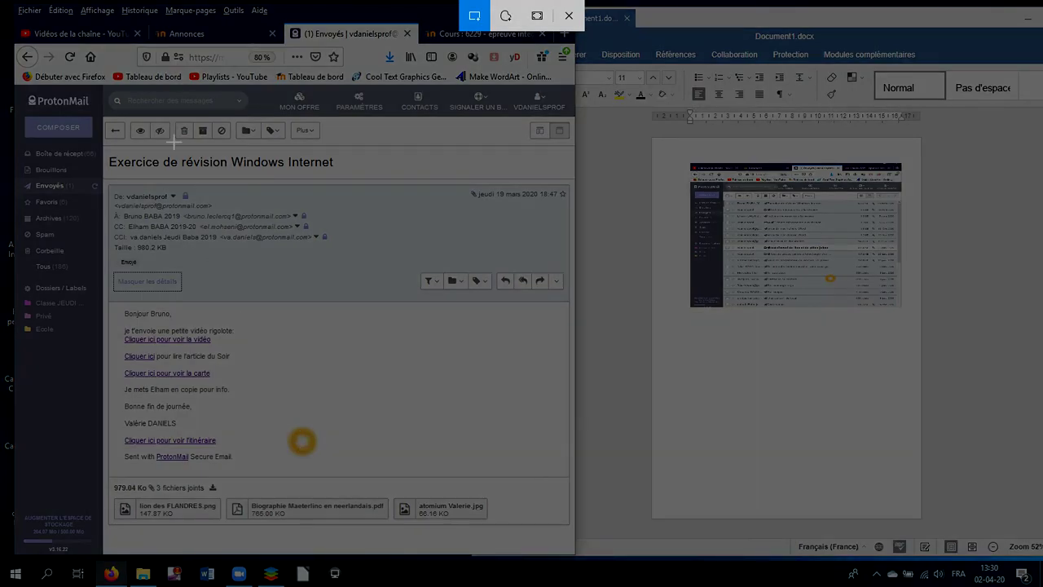
mouse_move(18, 33)
left_mouse_down()
mouse_move(115, 309)
mouse_move(339, 450)
mouse_move(573, 529)
left_mouse_up()
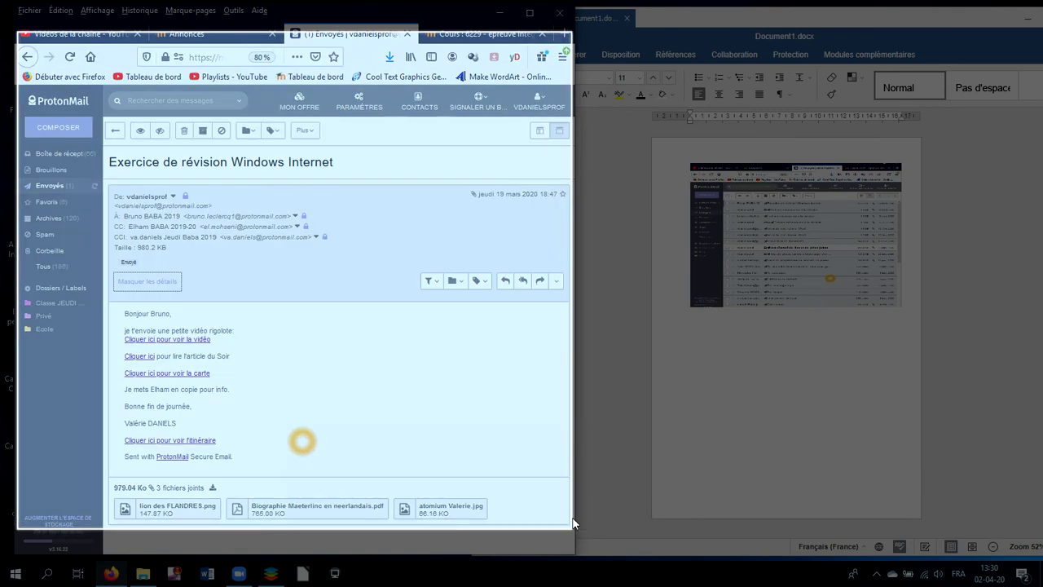
left_click(736, 399)
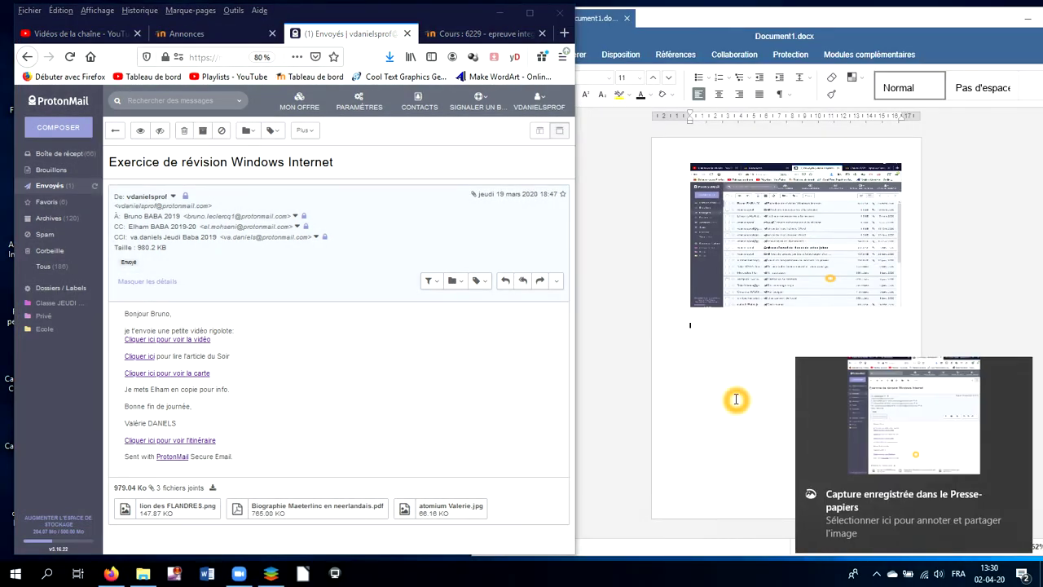
Paste the email screenshot below the first and resize it narrower and taller to match
left_click(722, 325)
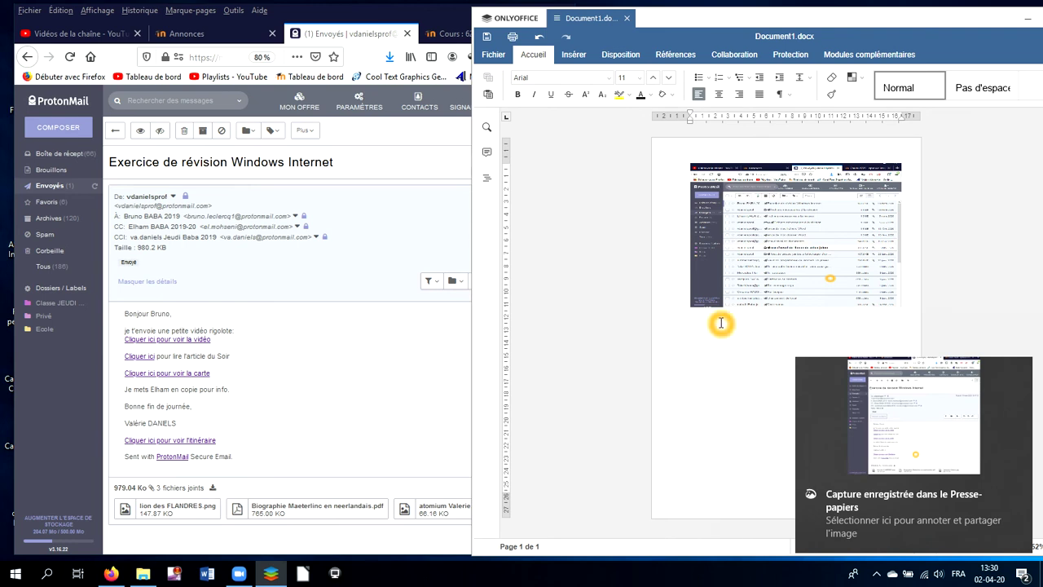
key("ctrl+v")
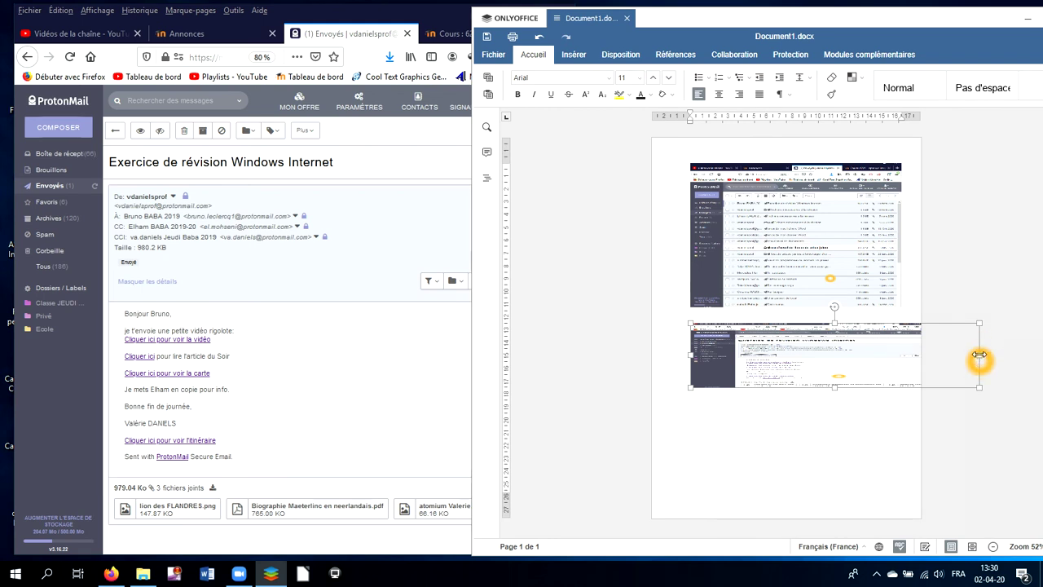
left_click_drag(979, 354, 898, 353)
left_click_drag(794, 386, 794, 454)
left_click(915, 407)
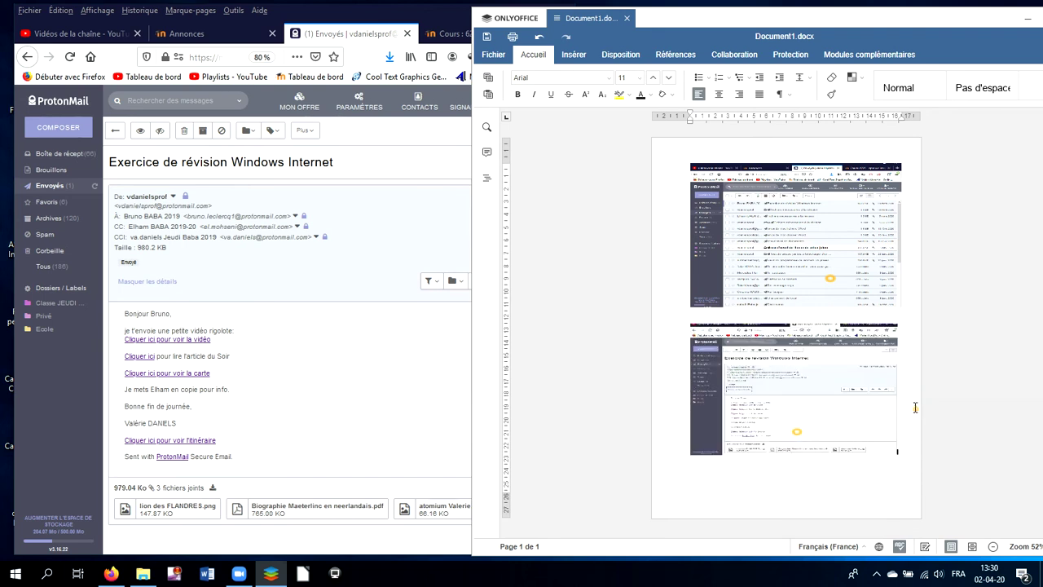
Save as DOCX in Documents, named 'copie ecran messagerie' followed by the author's name
left_click(494, 55)
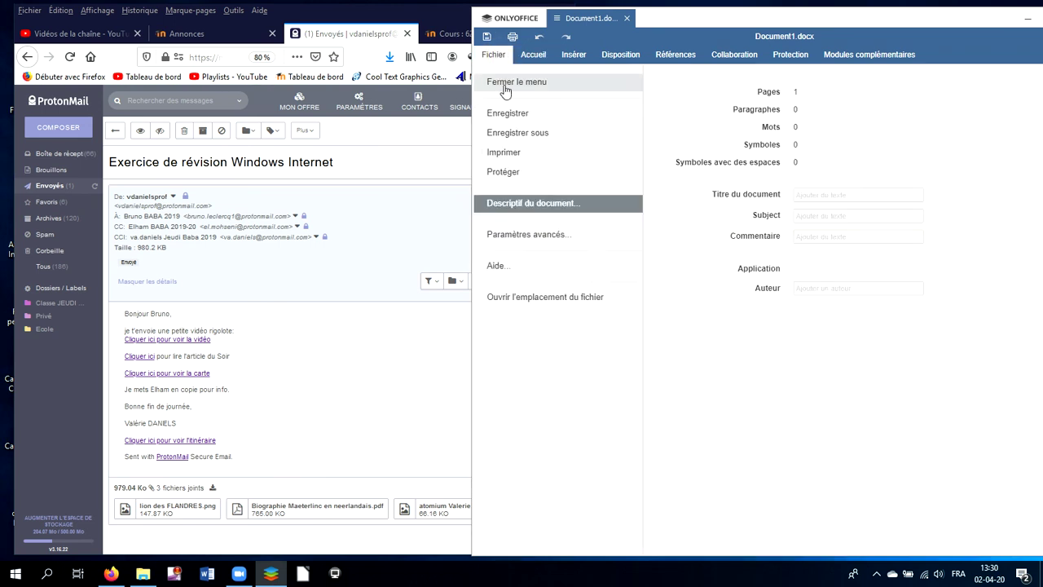
left_click(505, 134)
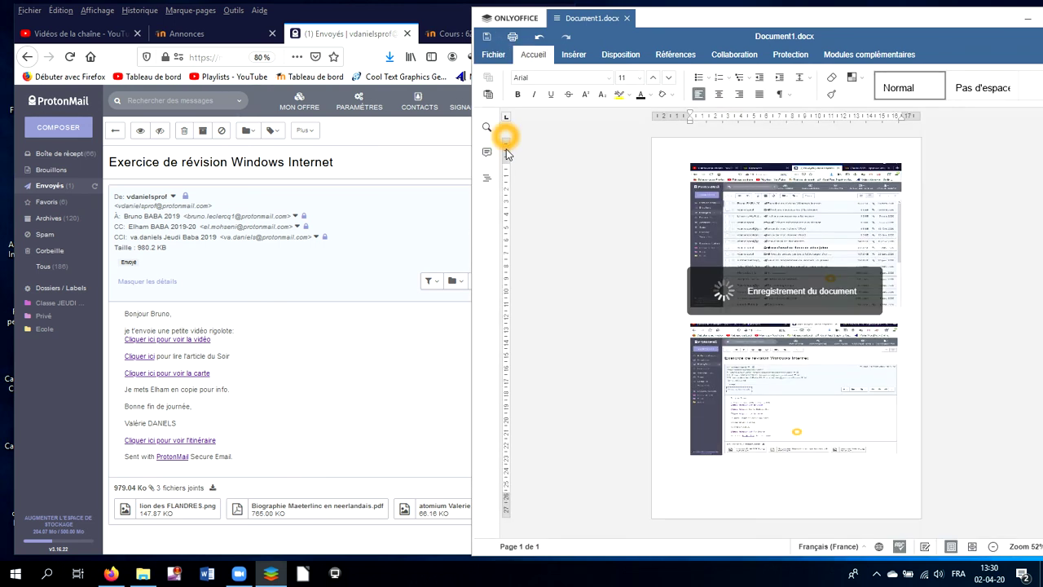
left_click(537, 251)
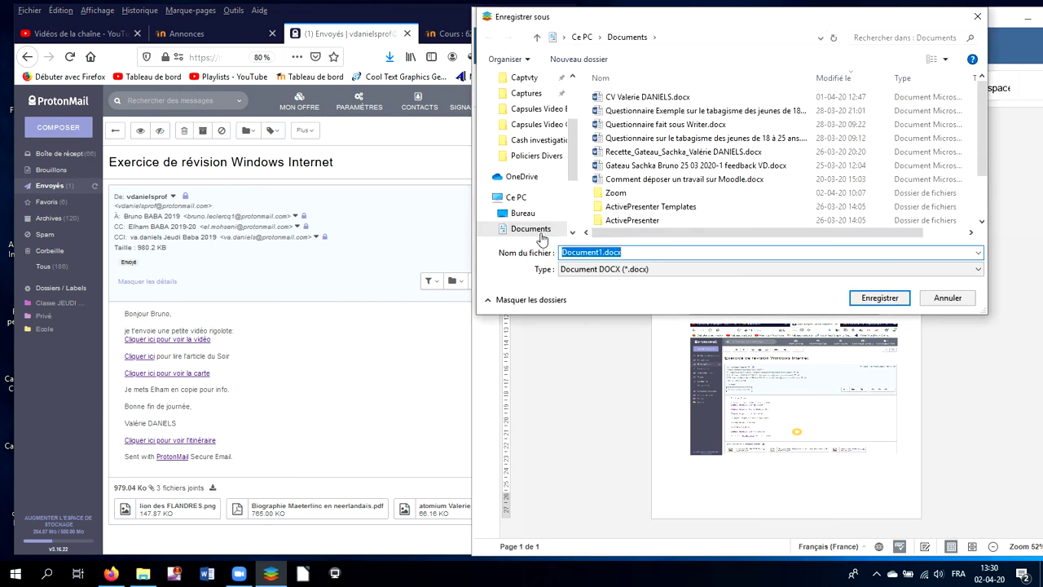
left_click(948, 299)
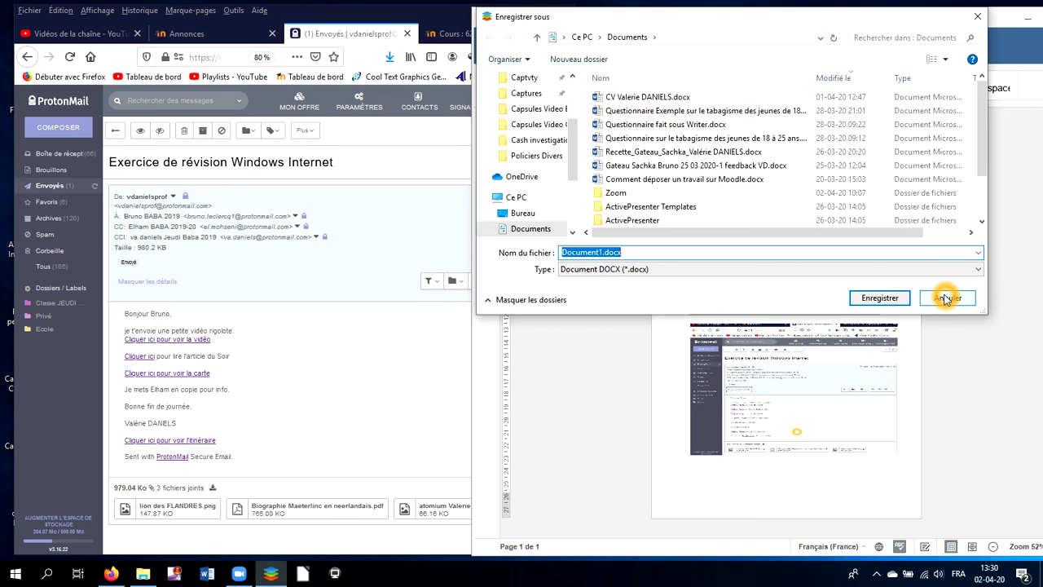
type("copie")
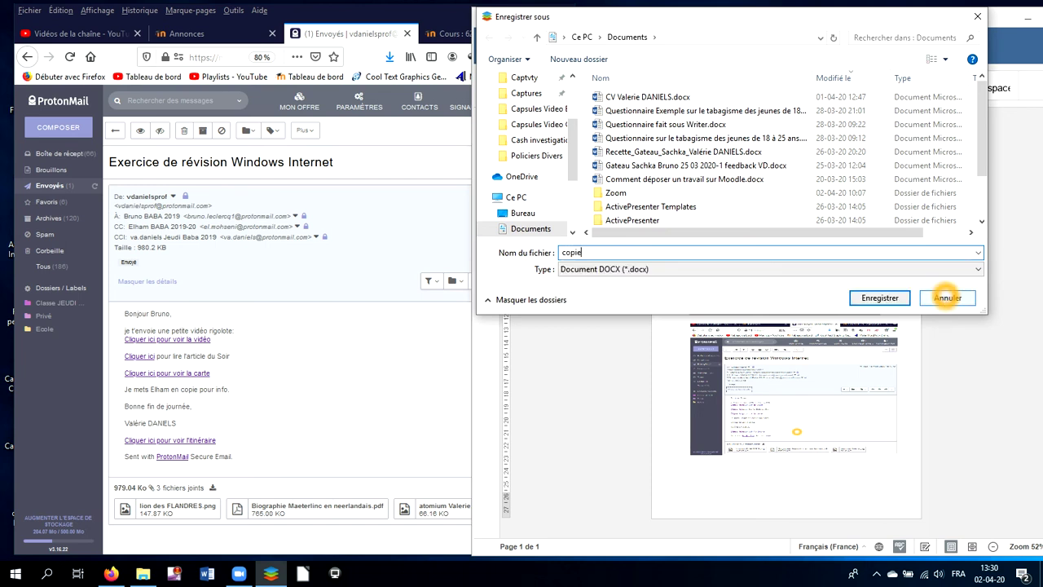
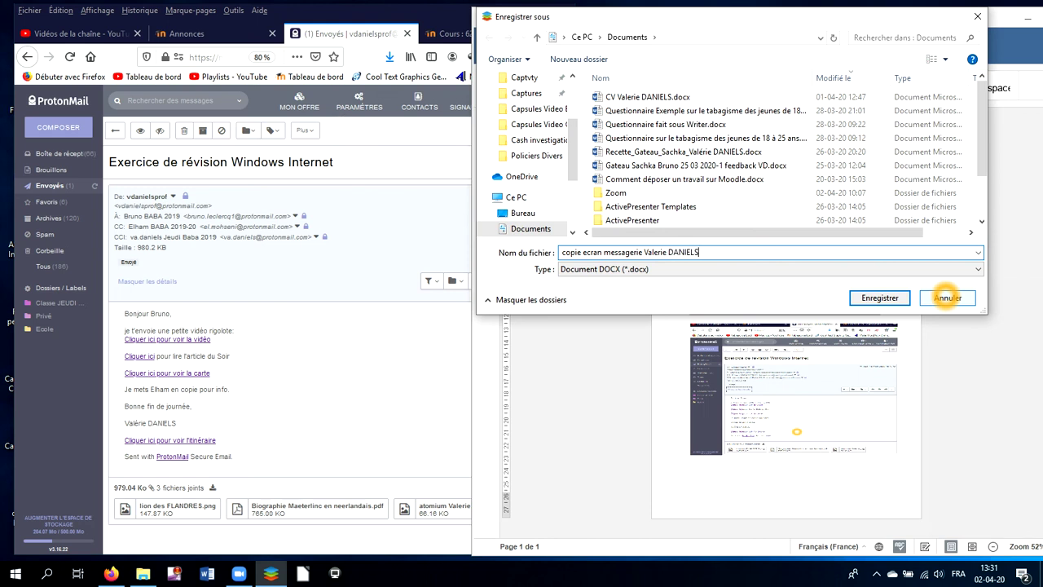
left_click(882, 298)
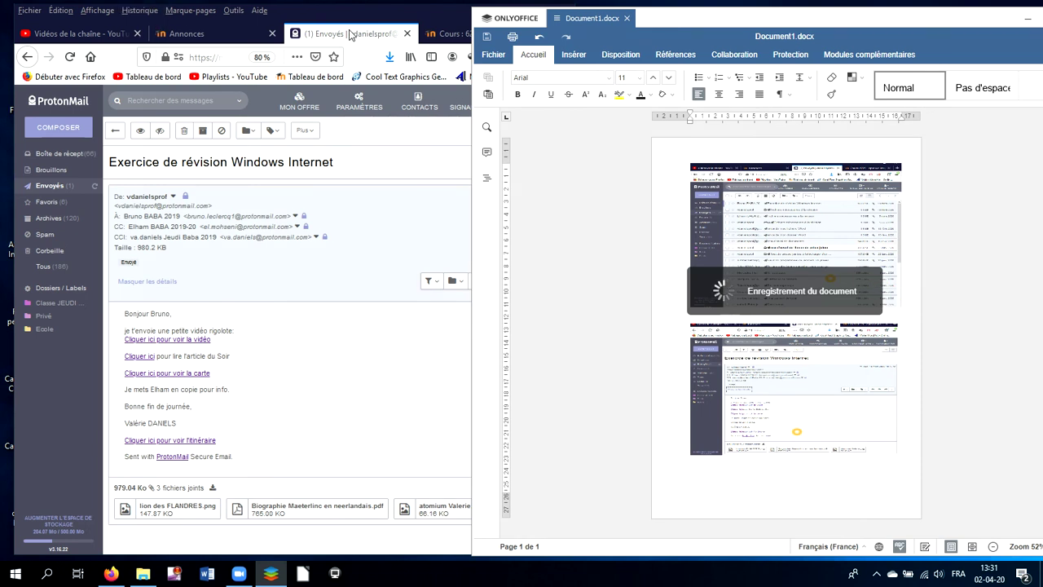
Open the 5256 informatique course from the Moodle dashboard and choose Prendre le rôle…
left_click(444, 37)
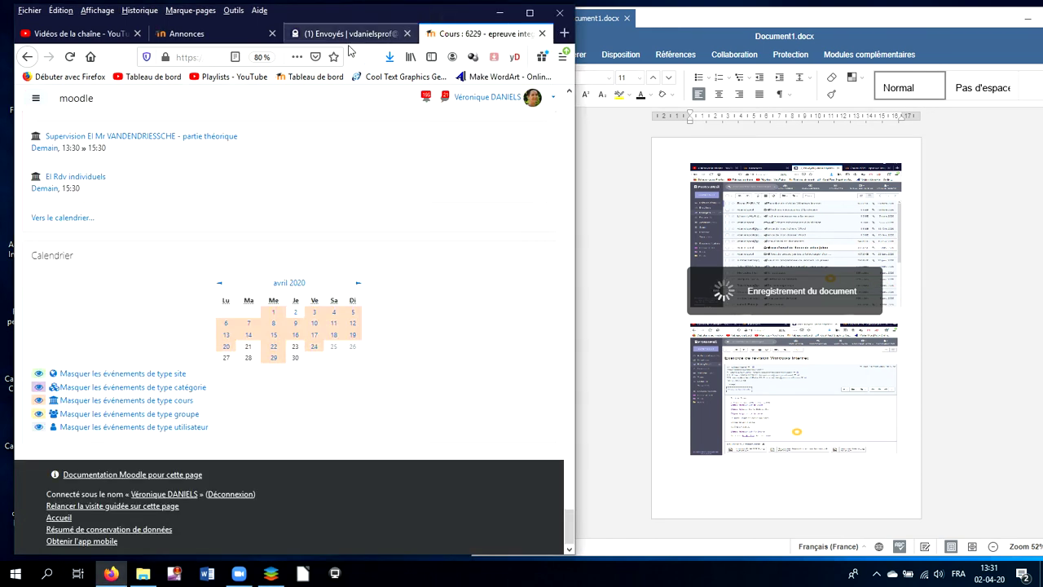
left_click(321, 78)
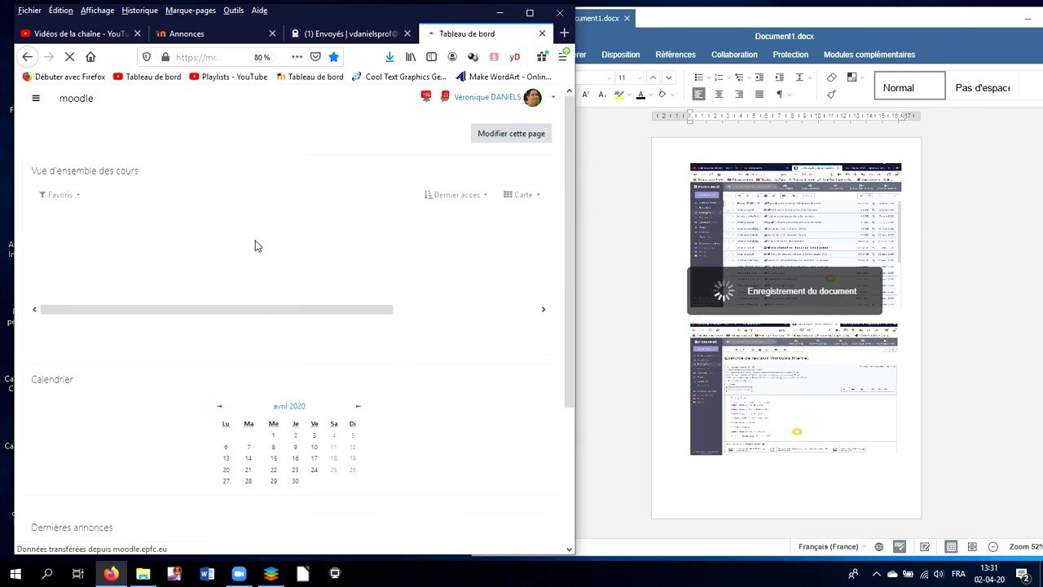
left_click(284, 112)
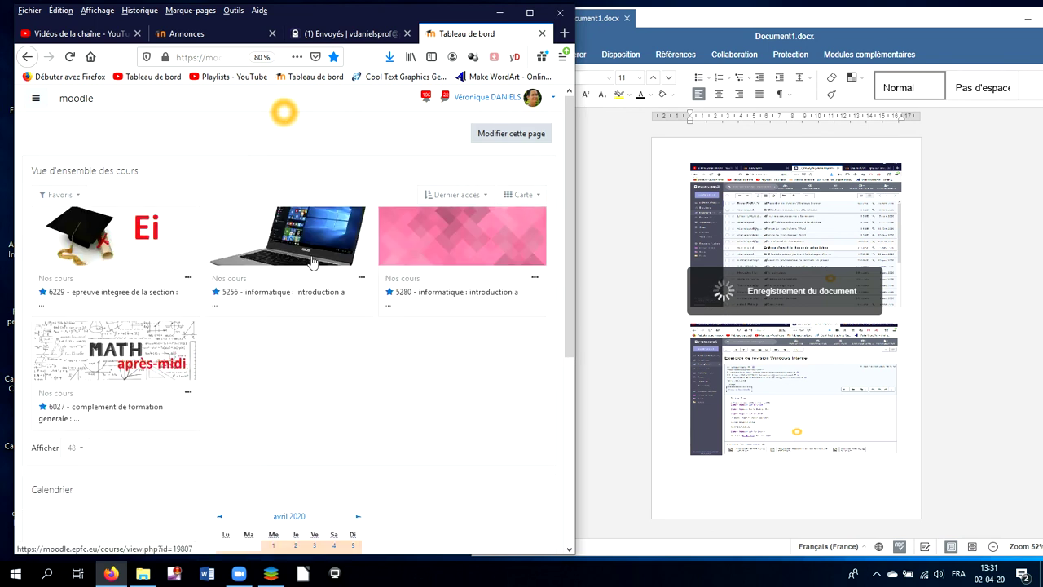
left_click(331, 250)
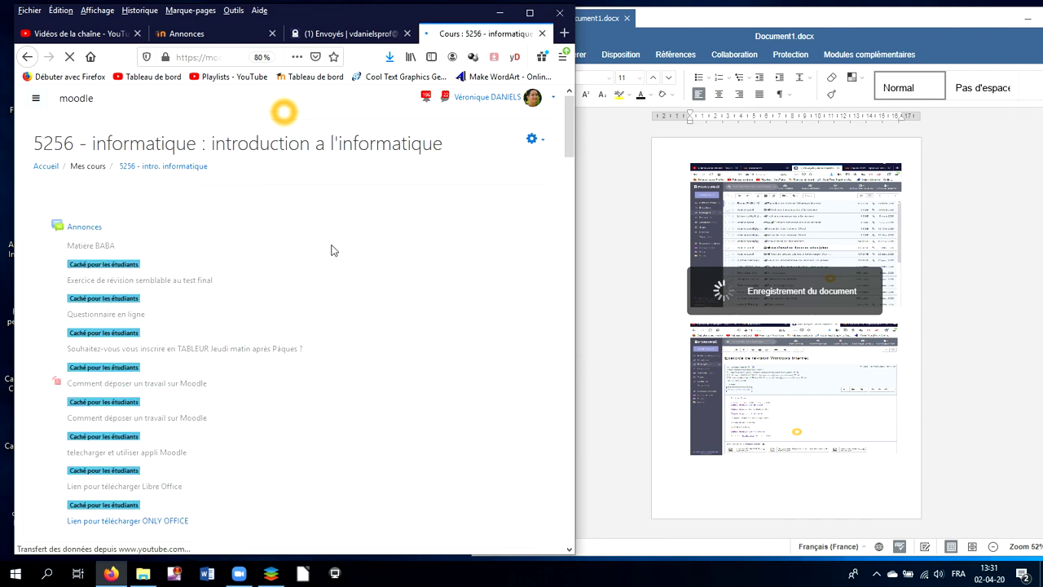
scroll(163, 325, "down", 1)
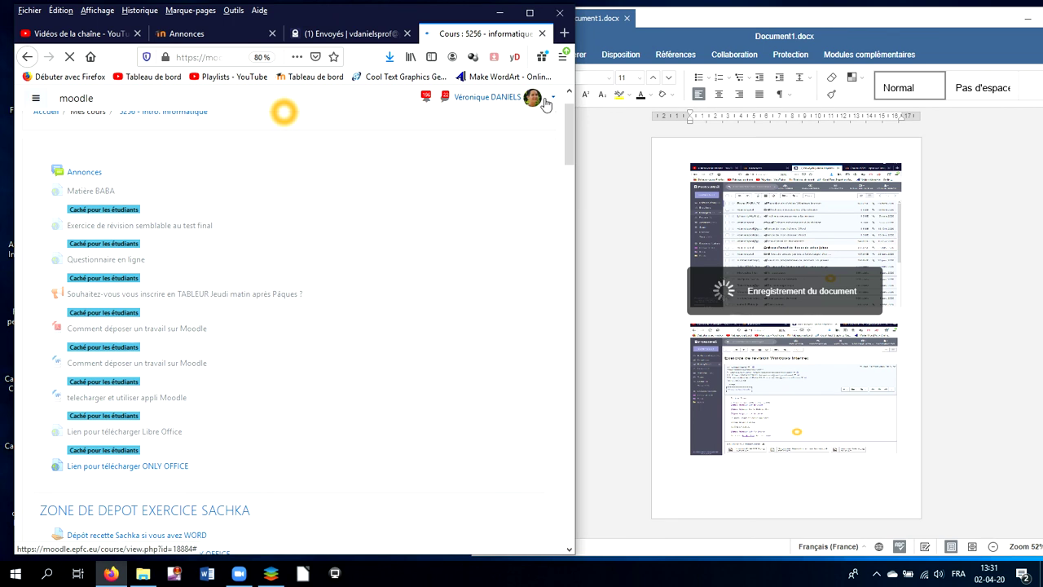
scroll(542, 114, "up", 1)
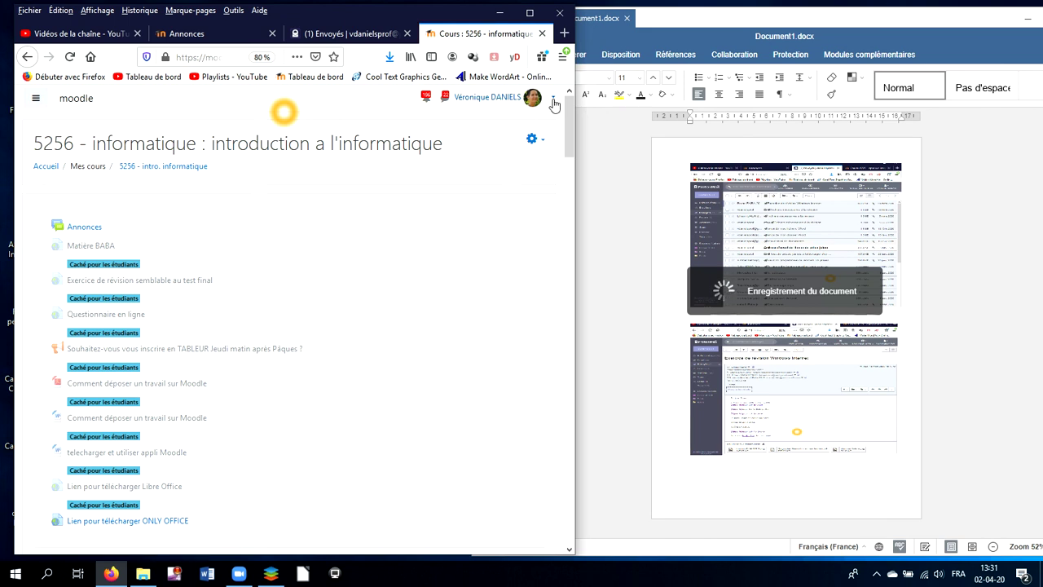
left_click(553, 100)
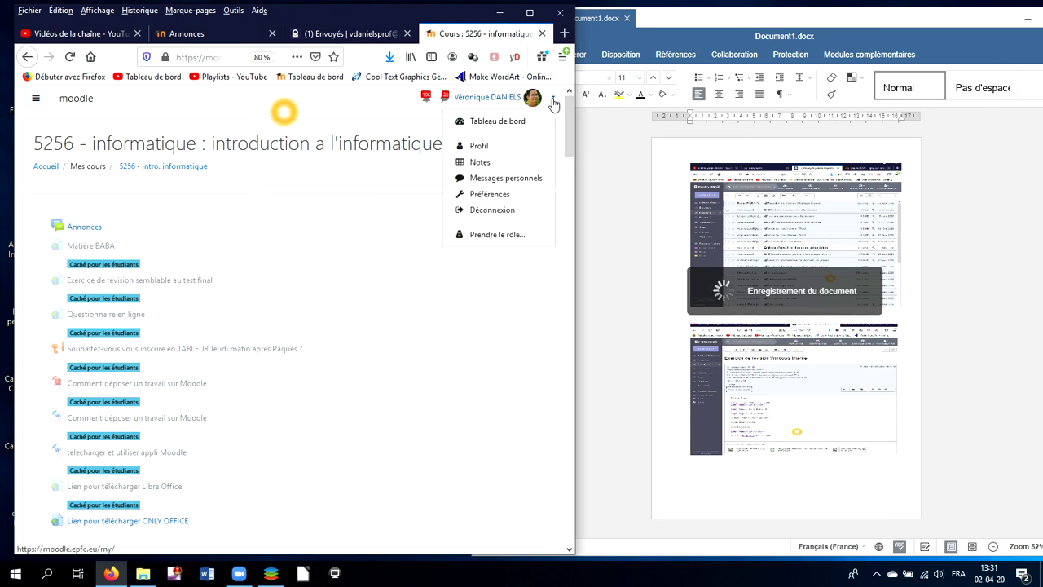
left_click(505, 235)
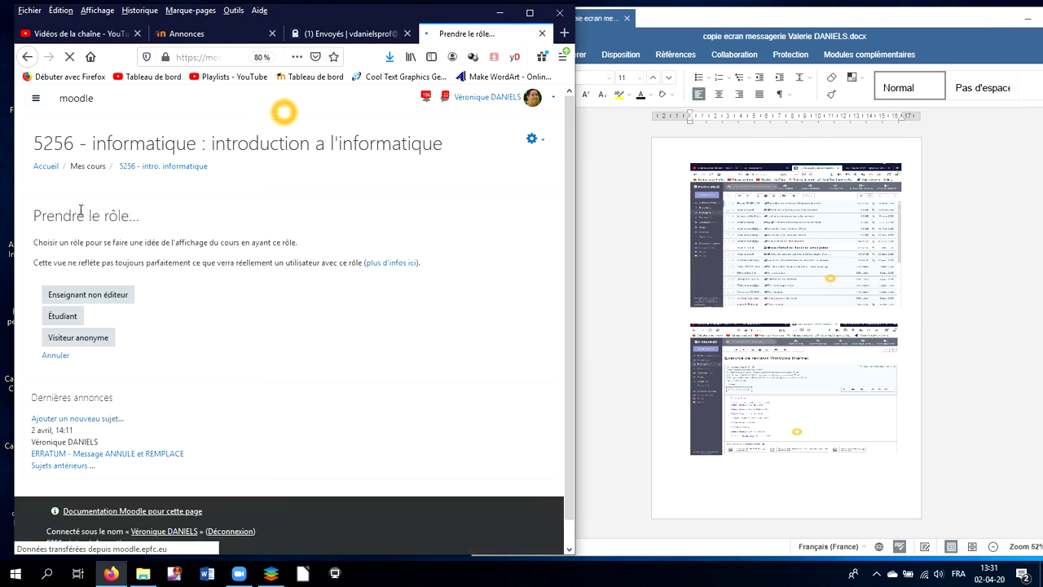
Take the Étudiant role, open the 'Dépôt de copie écran prouvant votre envoi de mail' assignment, and move the editor window left
left_click(64, 317)
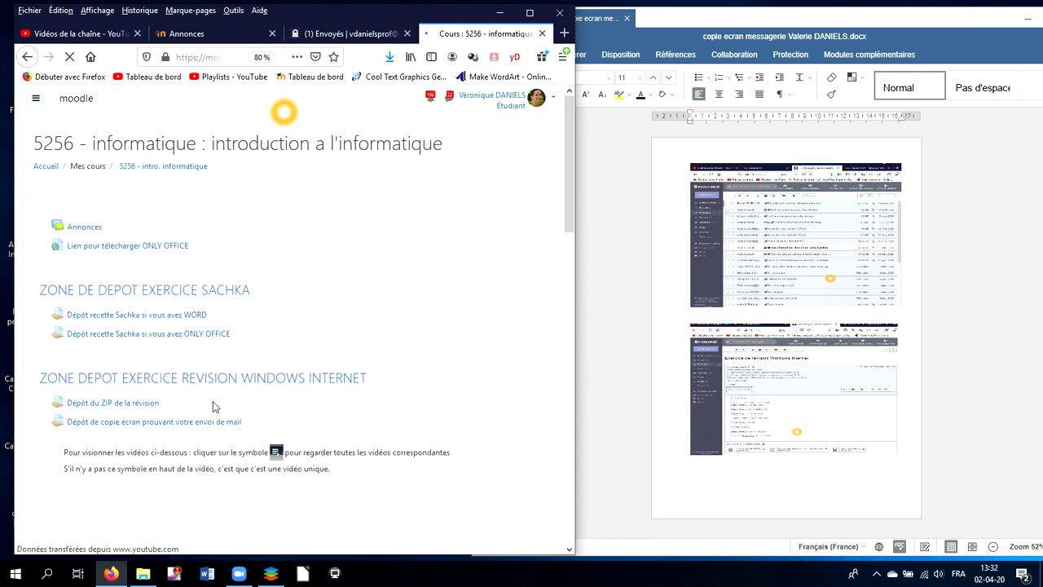
left_click(179, 423)
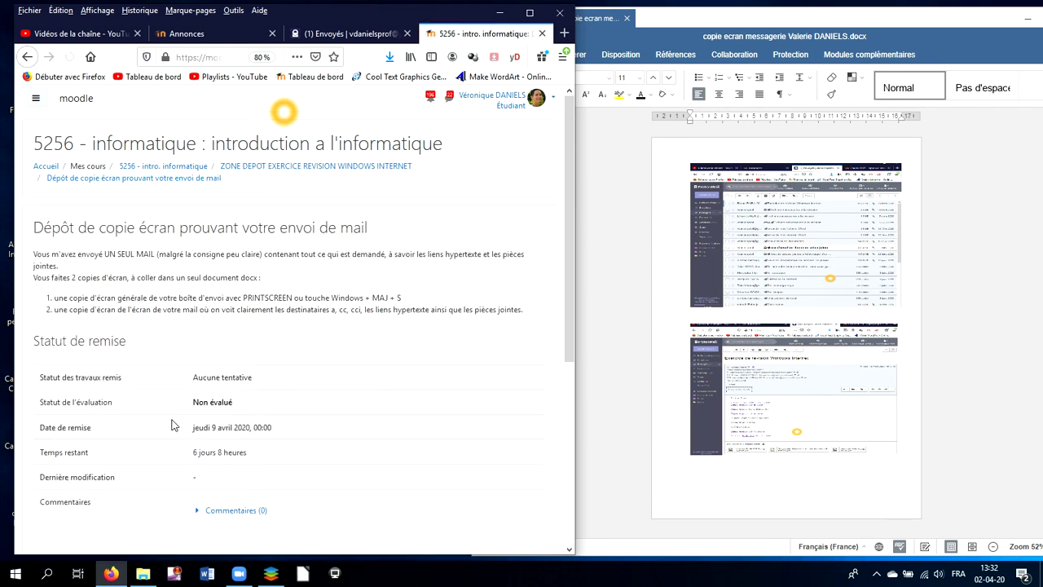
scroll(448, 327, "down", 3)
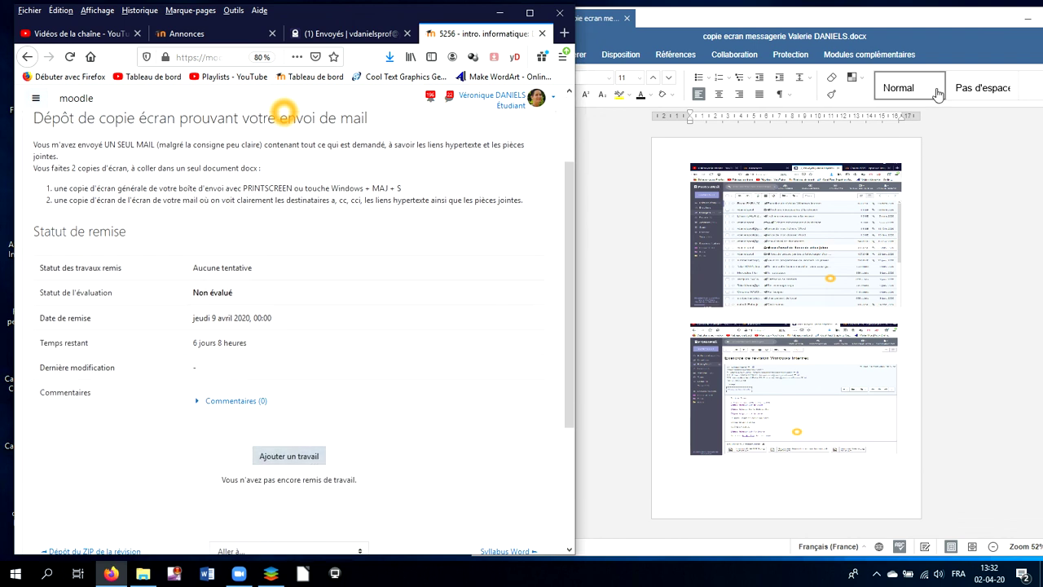
left_click(962, 21)
left_click_drag(964, 25, 898, 32)
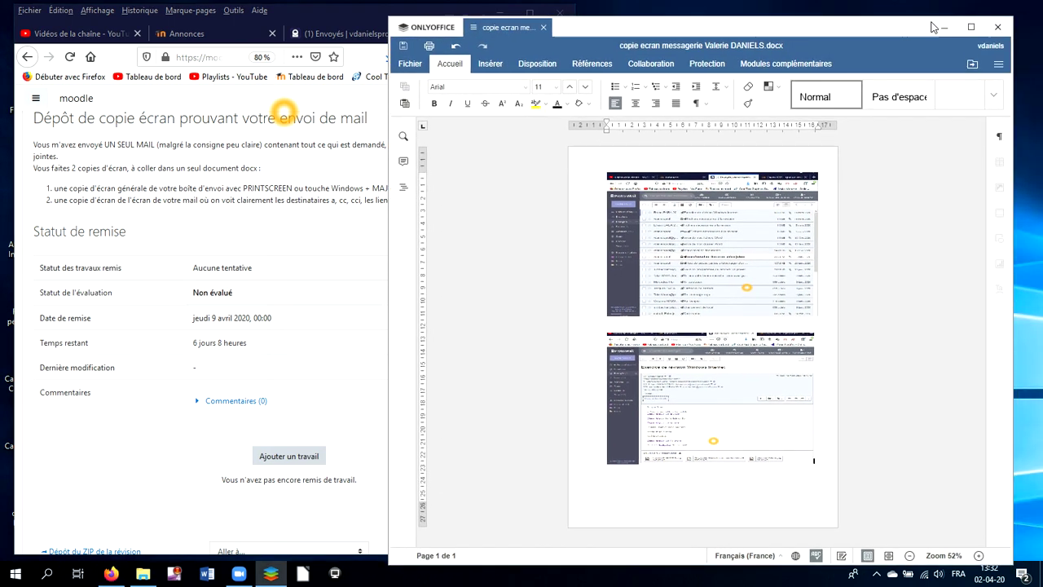
Close the editor, show the Documents folder beside Moodle, and start 'Ajouter un travail'
left_click(999, 31)
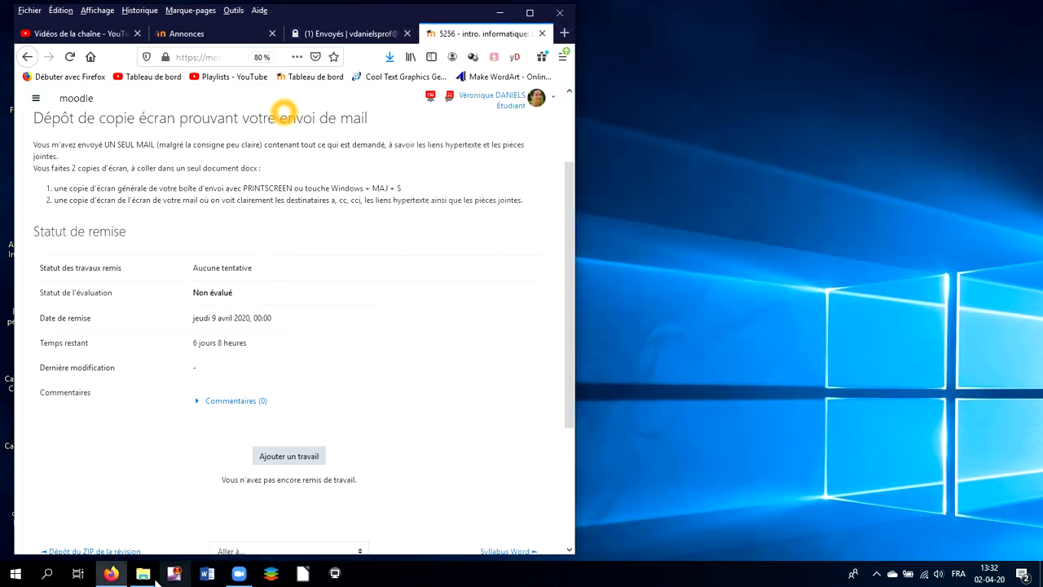
left_click(149, 575)
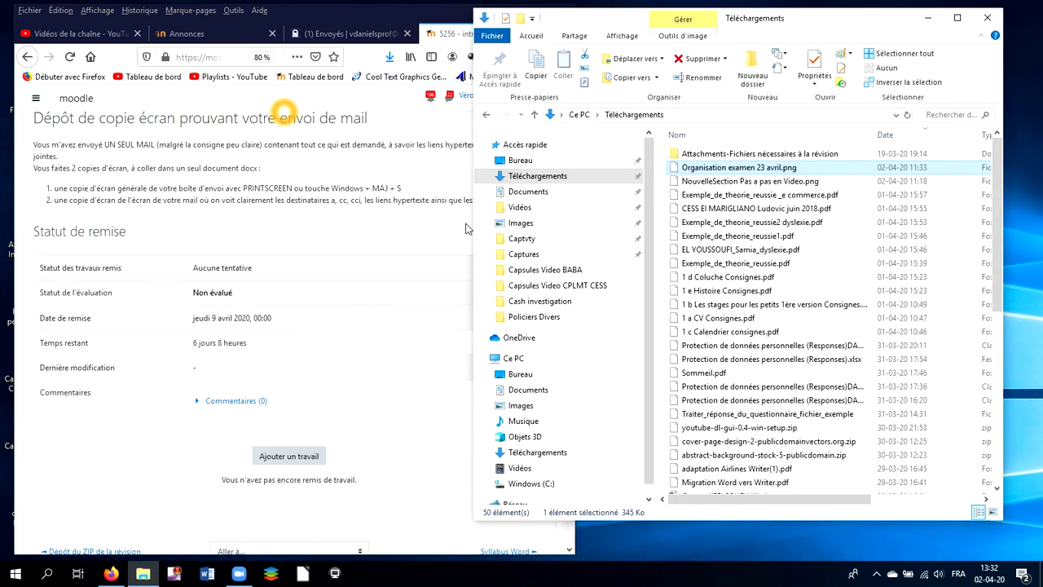
left_click(538, 192)
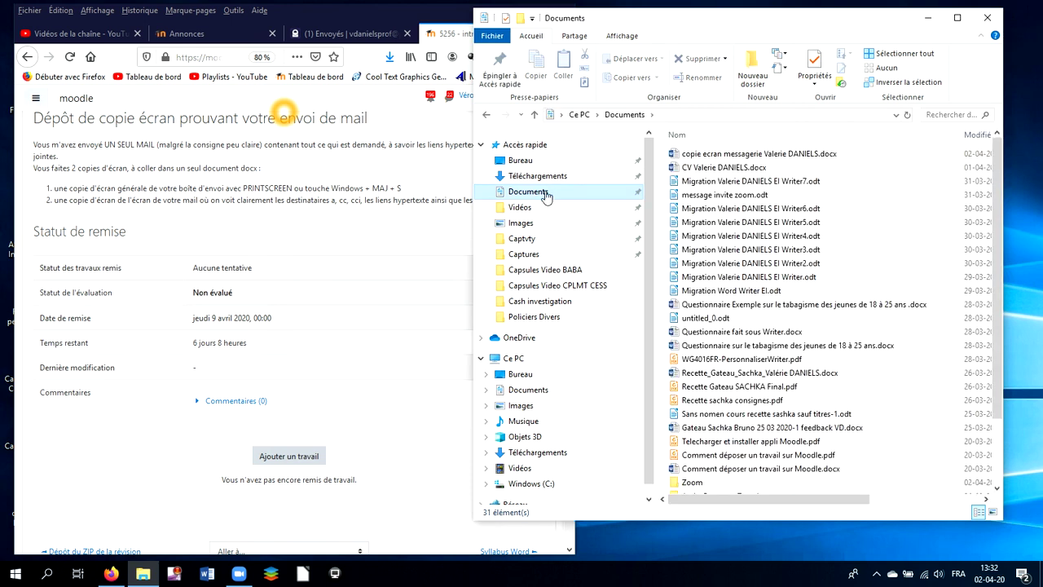
left_click_drag(709, 23, 753, 41)
left_click(289, 458)
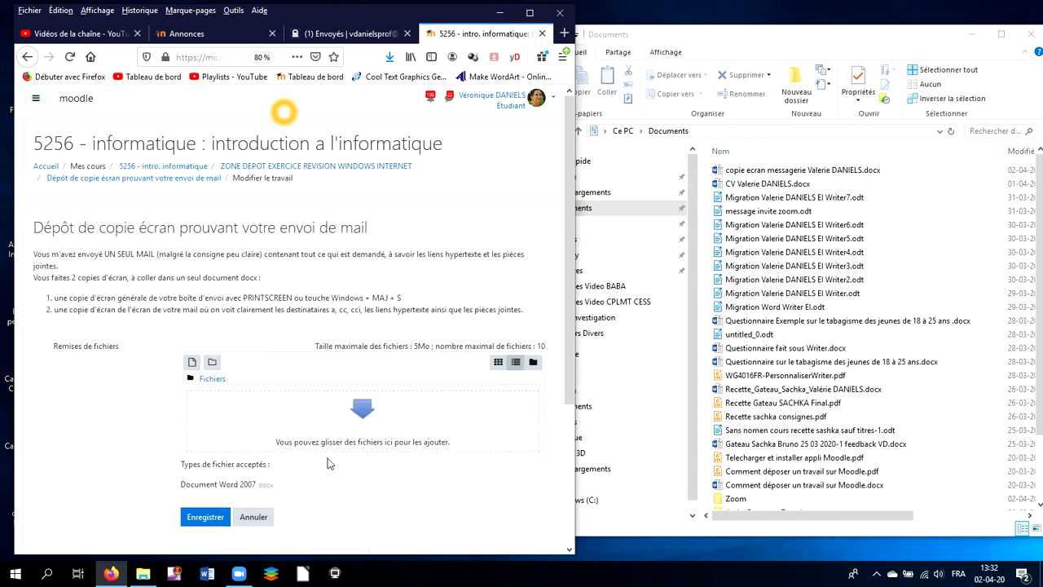
Upload the 'copie ecran messagerie' docx, save the submission, and return to course 5256
left_click_drag(757, 174, 379, 413)
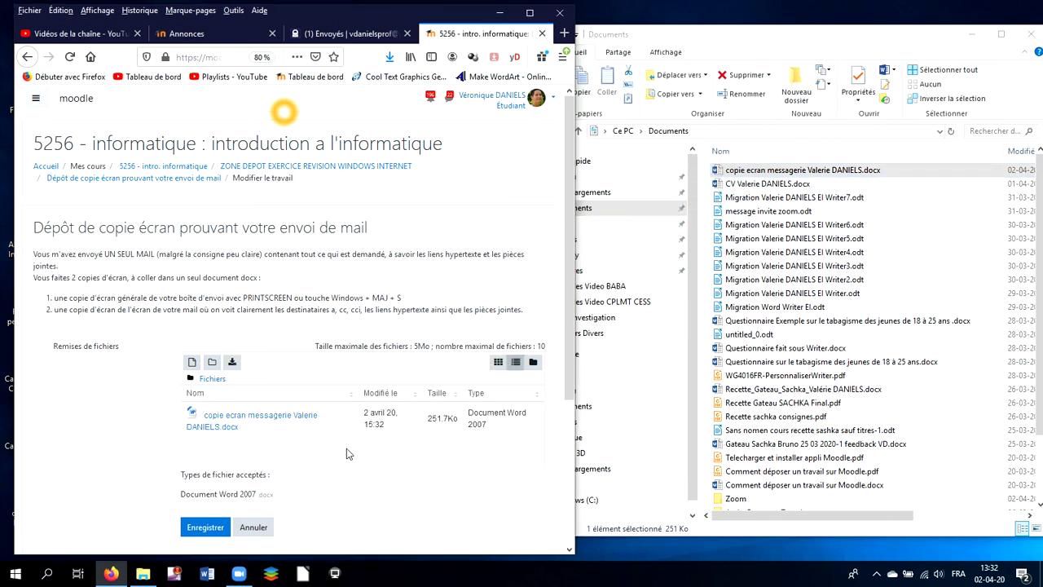
left_click(205, 529)
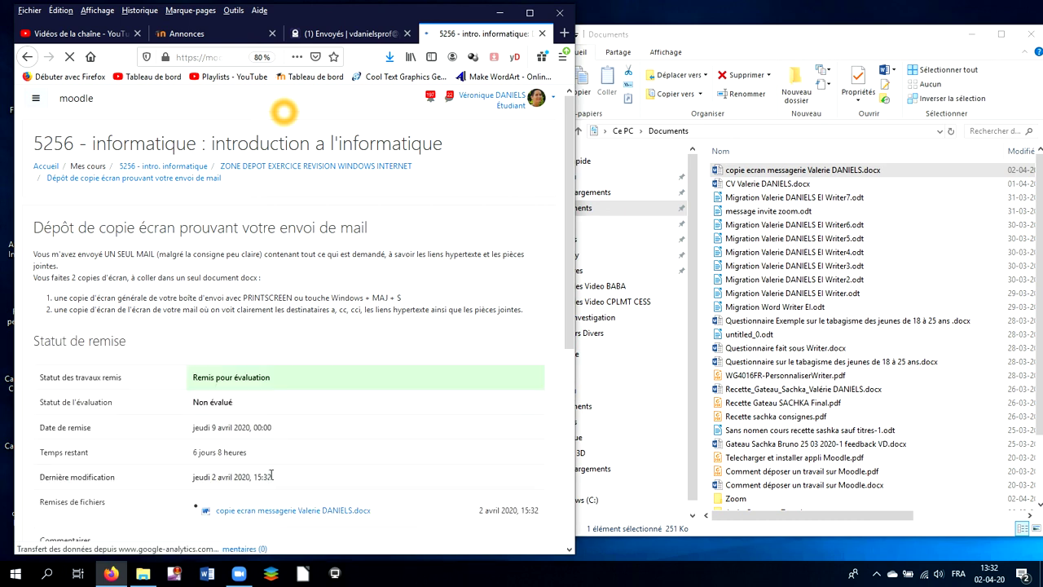
left_click(195, 167)
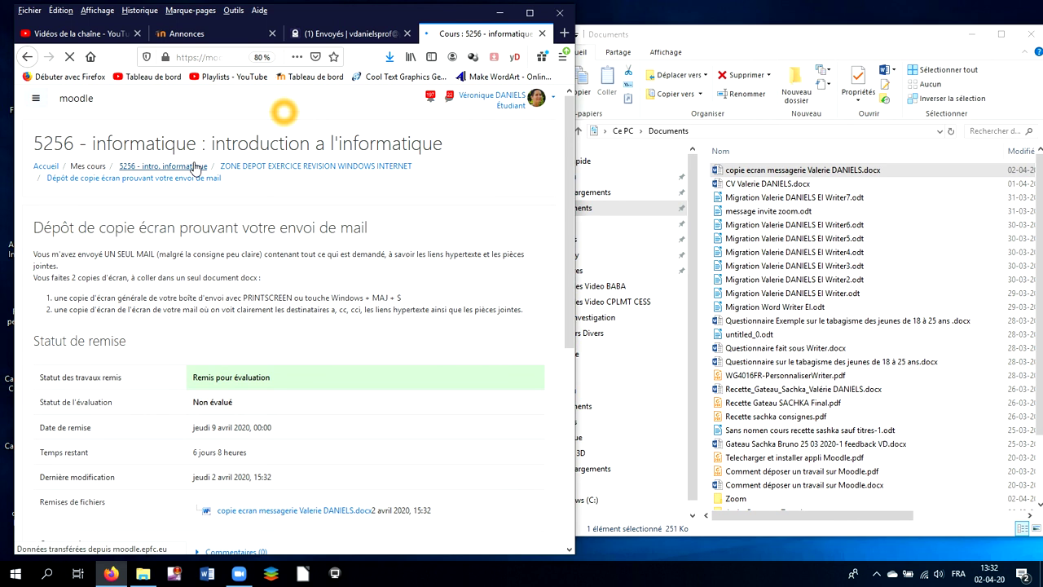